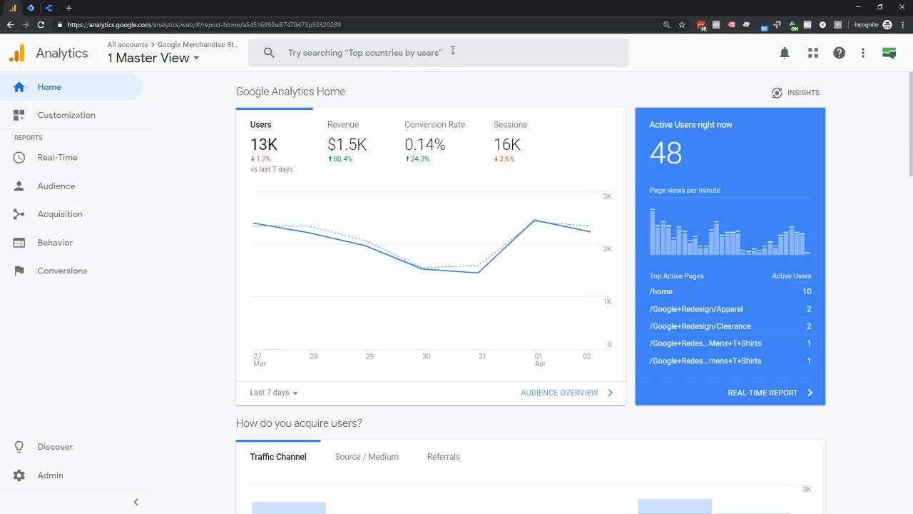
Ask Analytics search "how many users did I have in january 2019" and highlight the user count in the answer.
click(452, 52)
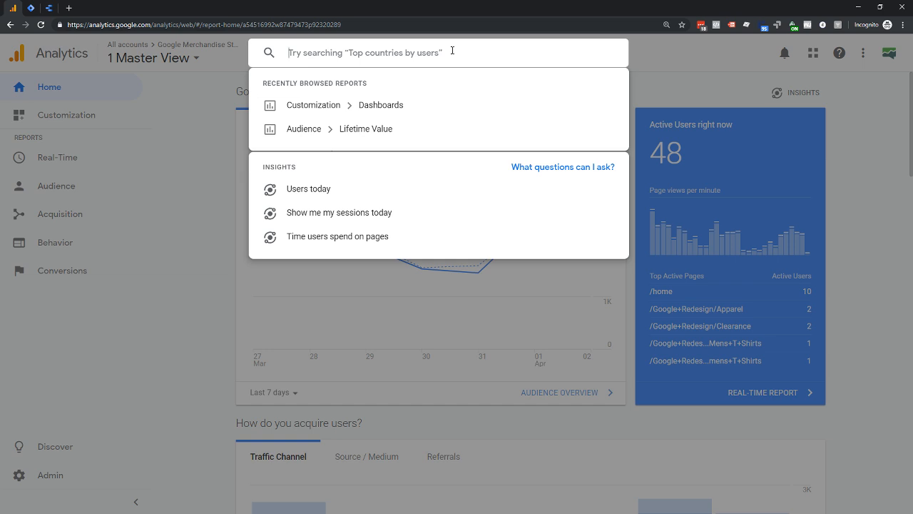
text(how many user)
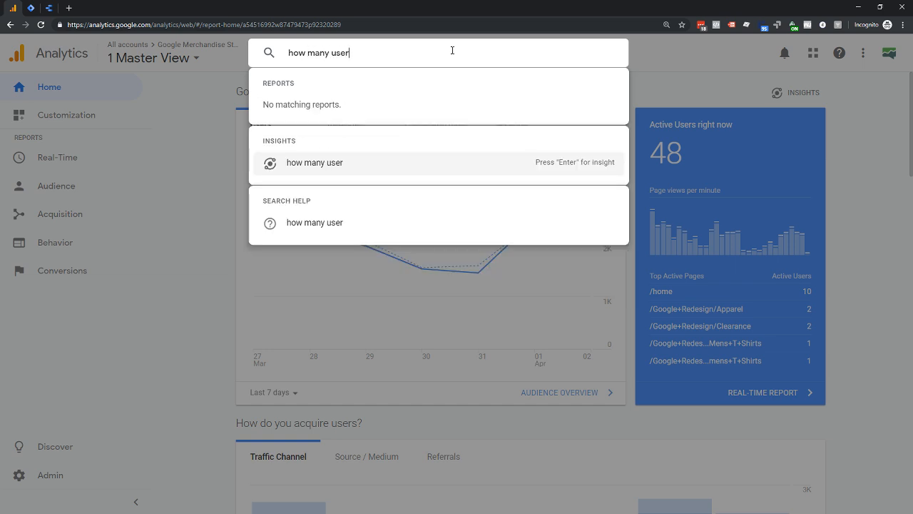
text(s did I have in )
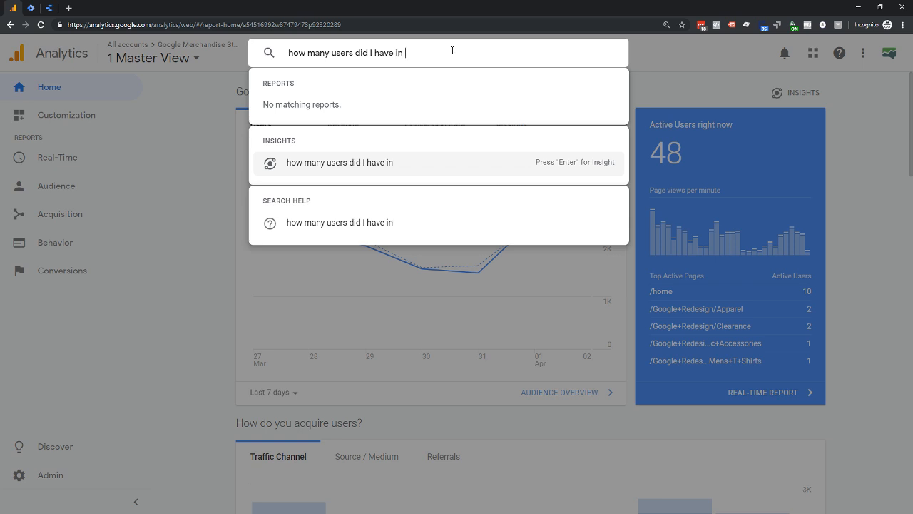
text(january 2)
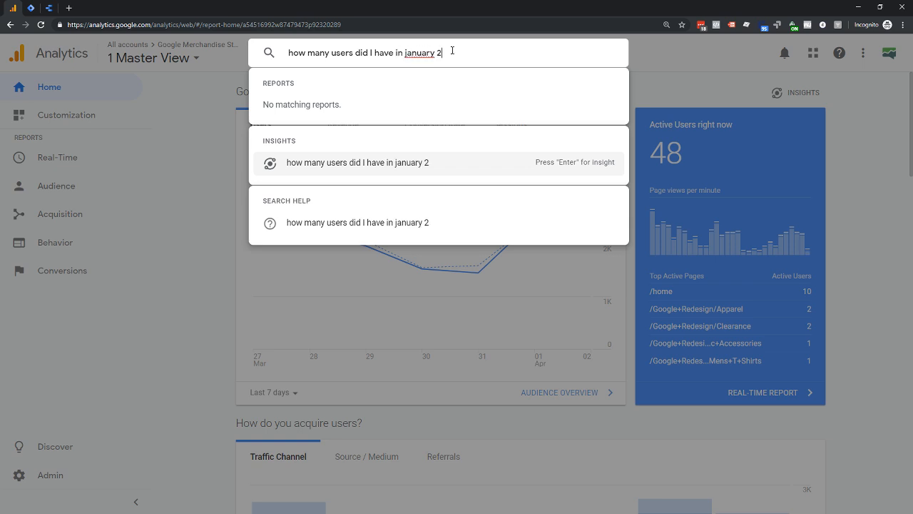
text(019)
key(Return)
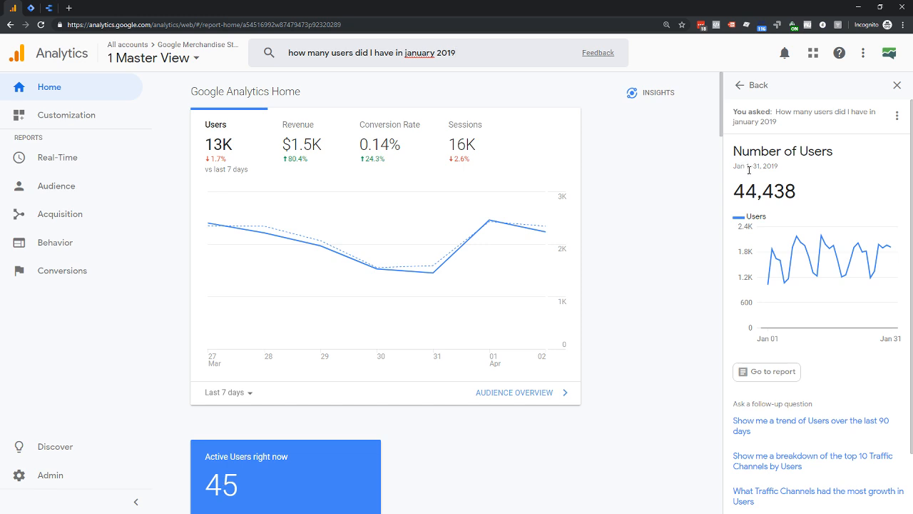
drag(734, 191, 805, 200)
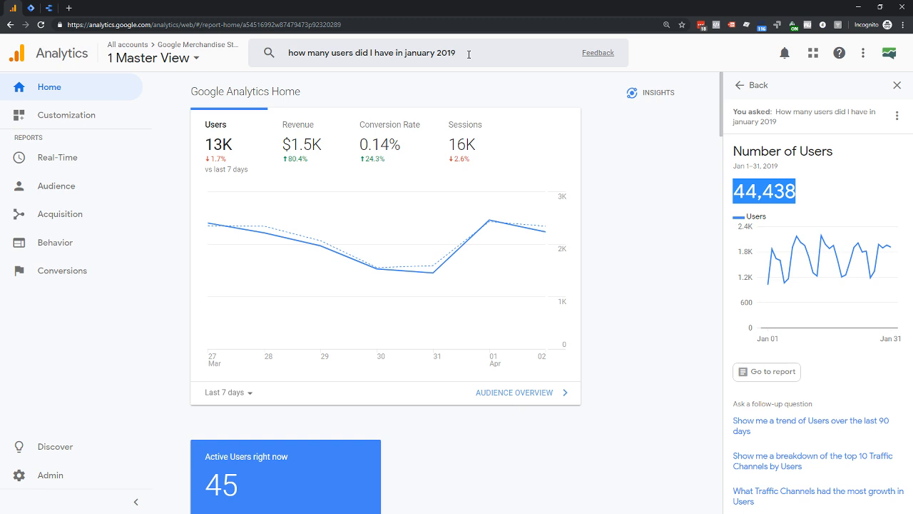
Replace the search query with "source" and open the Acquisition > All Traffic > Source/Medium report from the suggestions.
drag(469, 54, 290, 52)
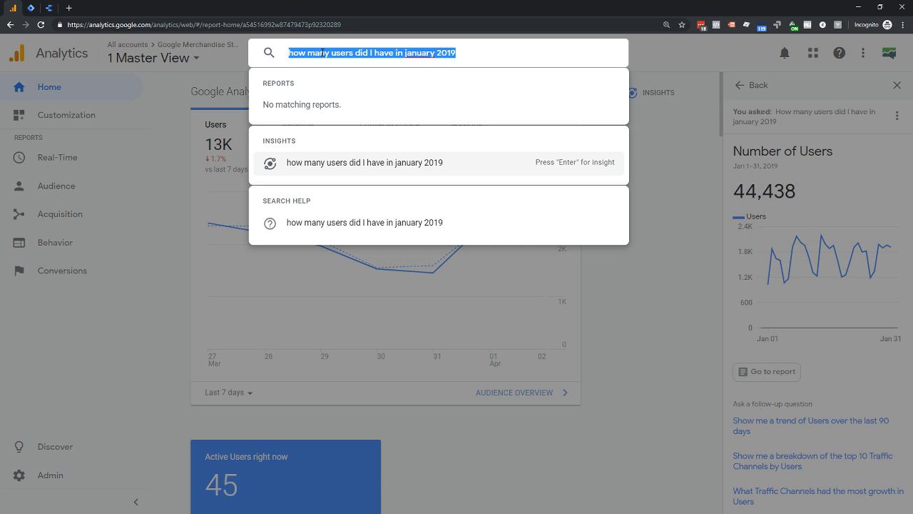
key(BackSpace)
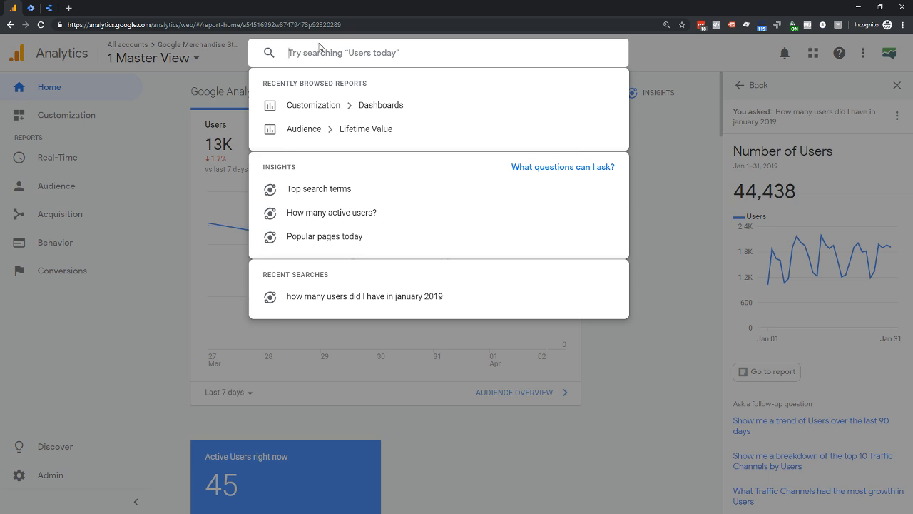
text(source)
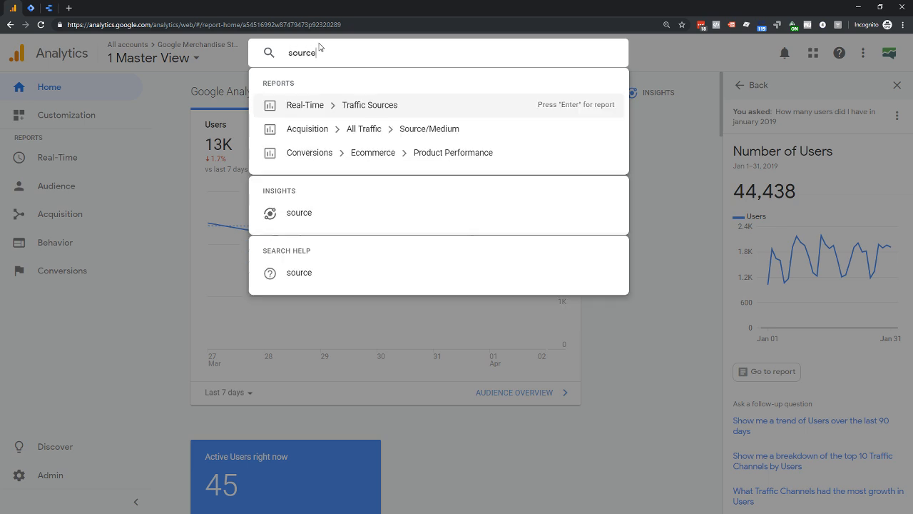
key(Down)
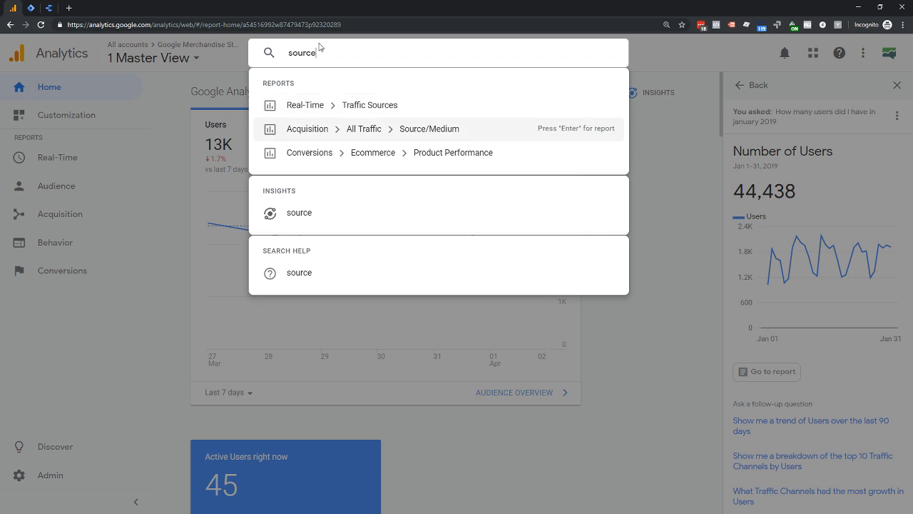
click(569, 131)
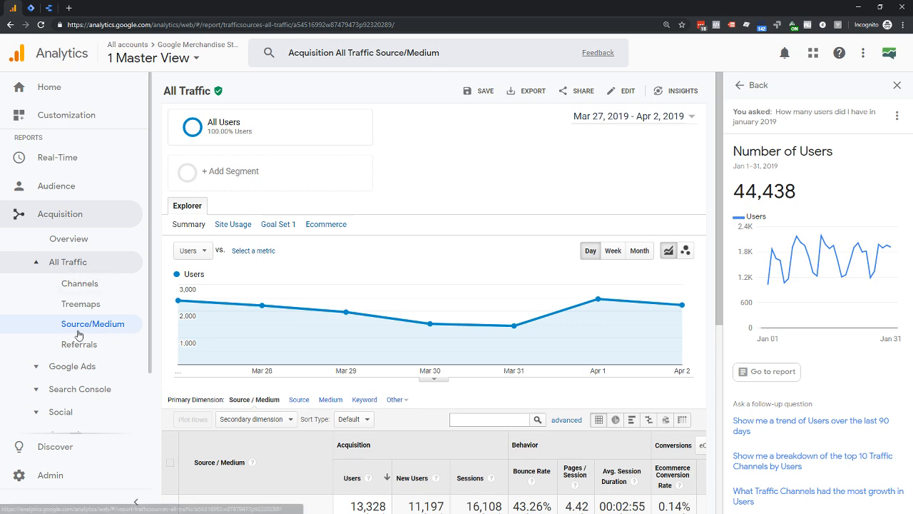
Look up "Acquisition All Traffic Source/Medium" in Insights and in Analytics Help, and close the help results page.
click(385, 60)
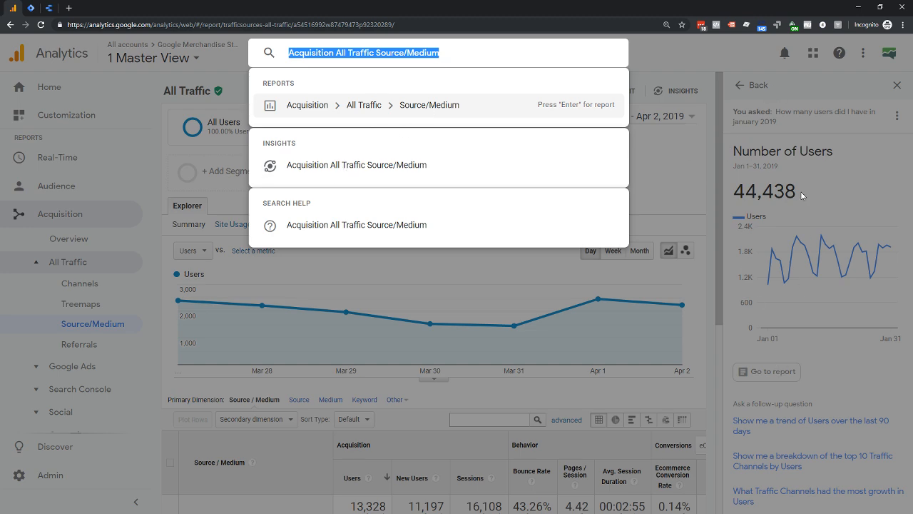
click(338, 176)
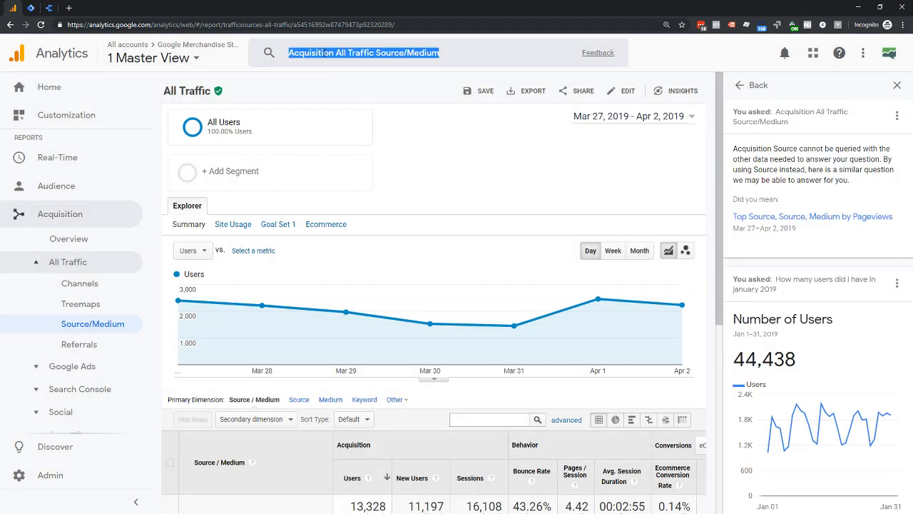
click(399, 53)
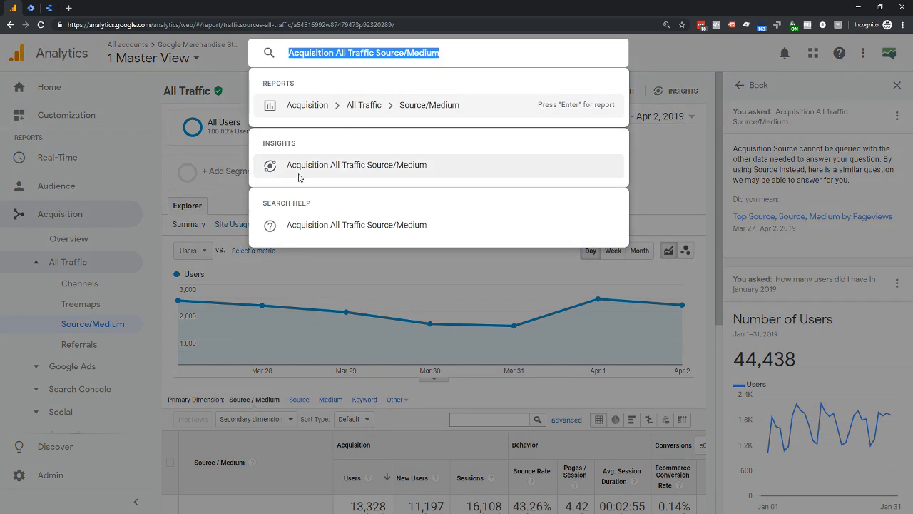
click(382, 226)
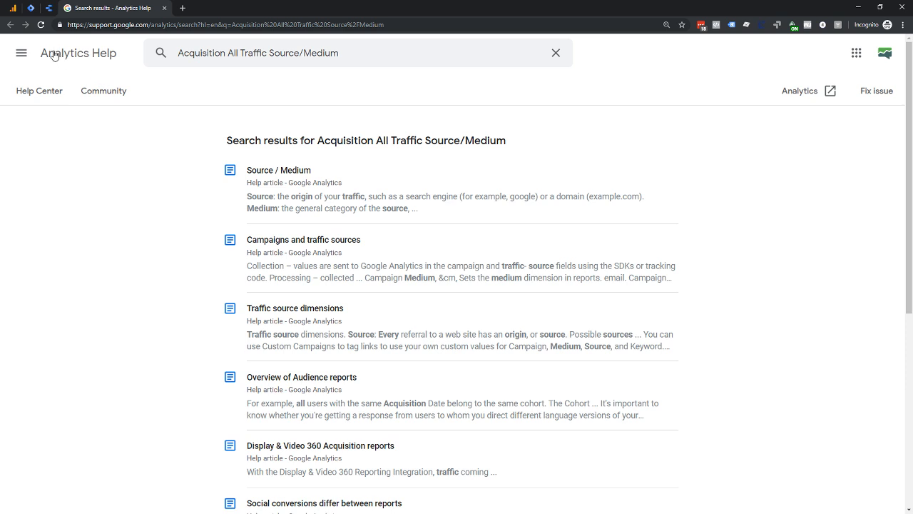
click(164, 8)
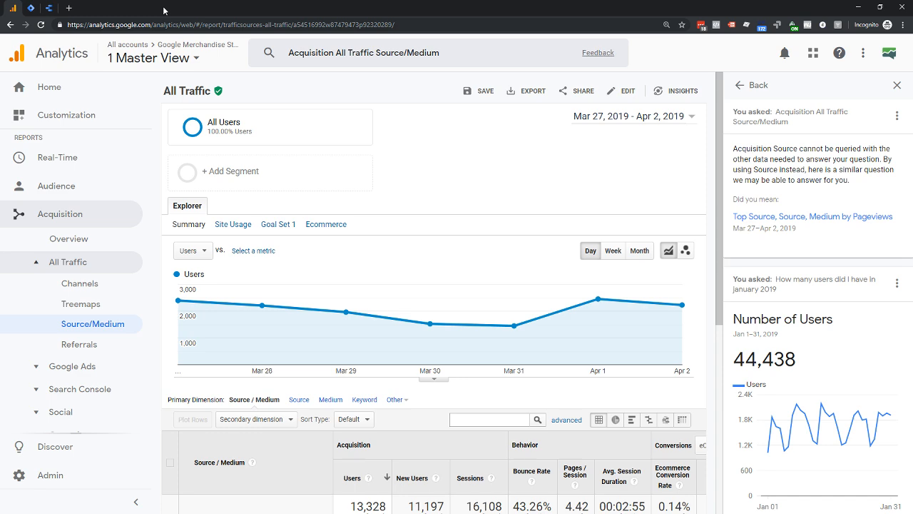
Review the search suggestions for the Source/Medium report, dismiss them, and close the Insights answers.
click(379, 52)
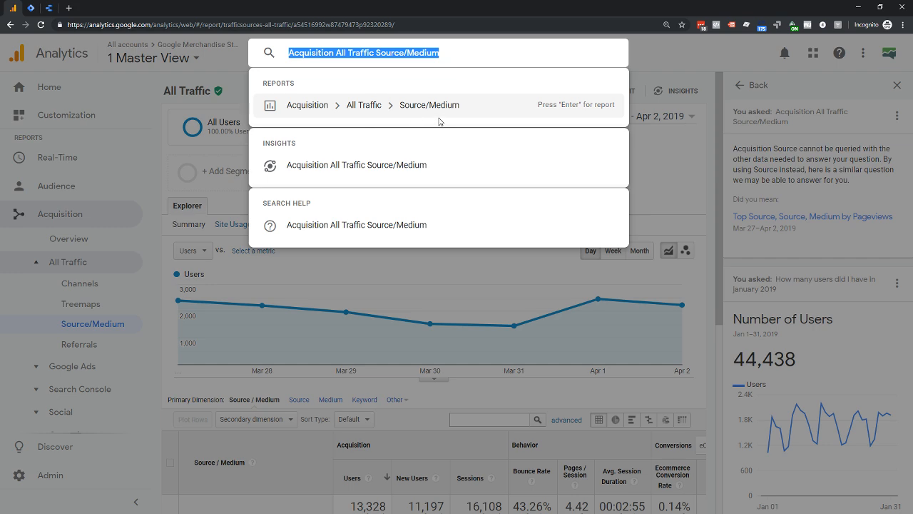
click(450, 56)
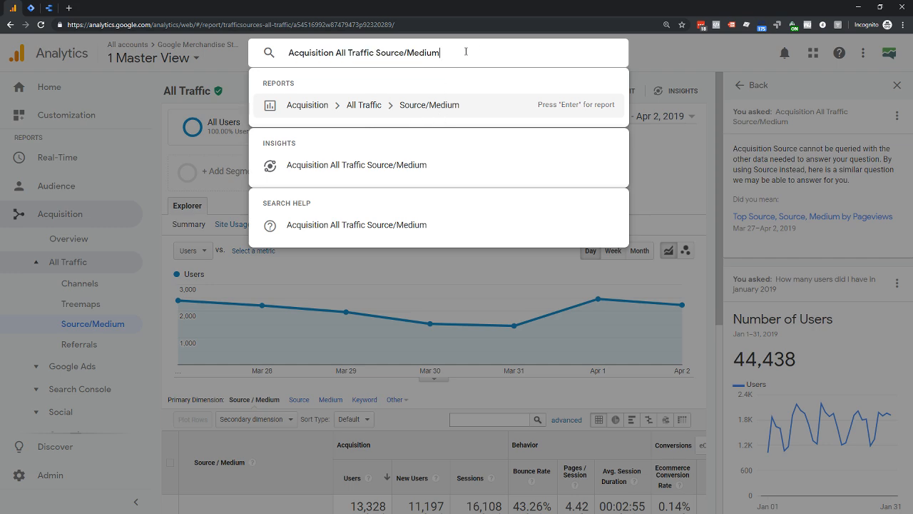
click(646, 47)
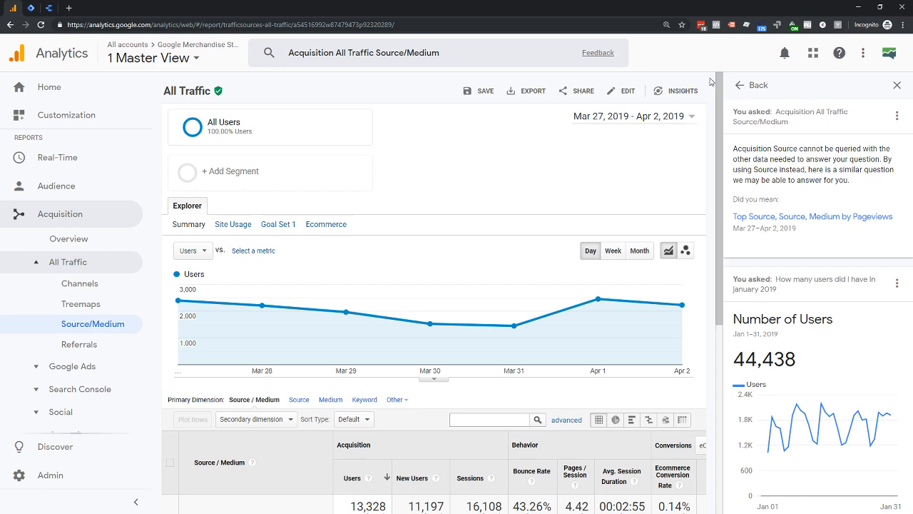
click(898, 85)
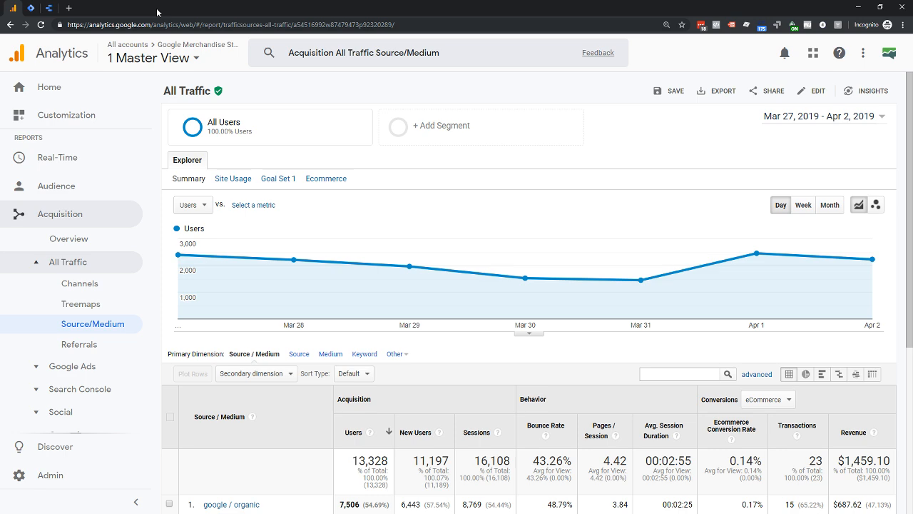
Expand the Conversions report group to view its sections, and return to the Acquisition group.
scroll(76, 335, down, 1)
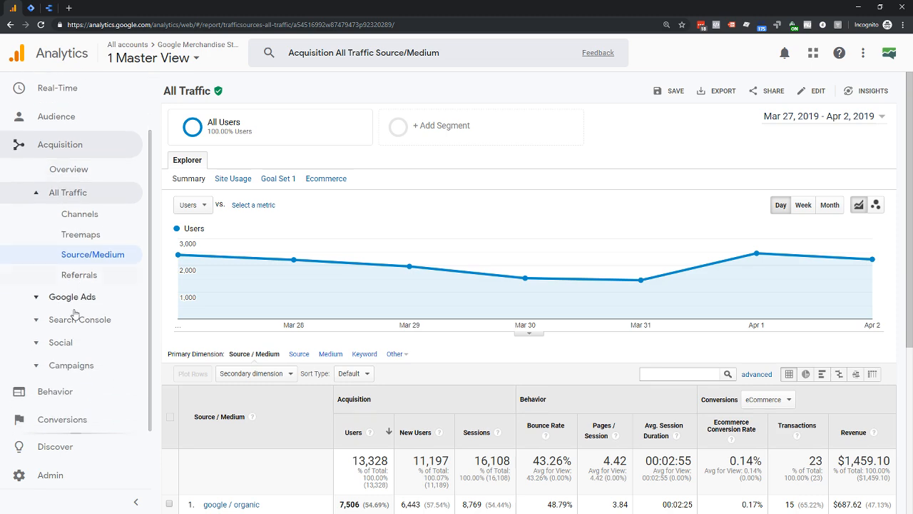
click(84, 418)
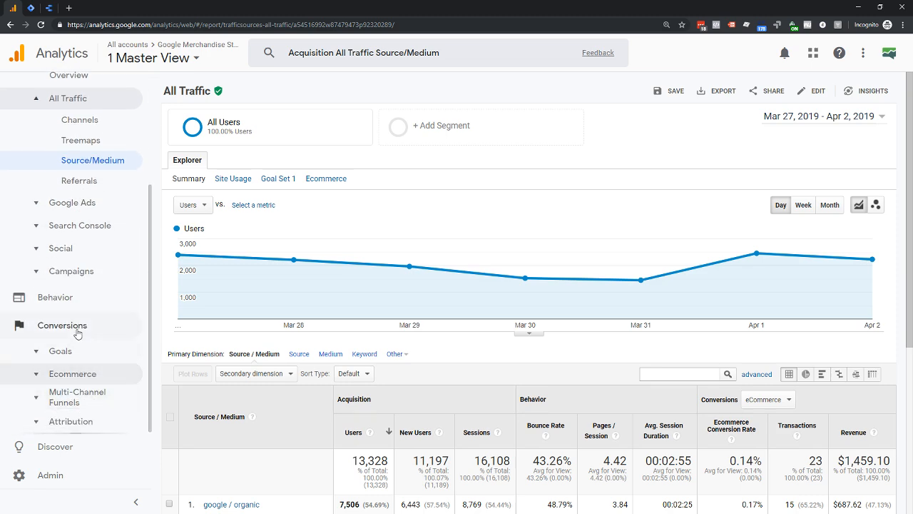
scroll(93, 197, up, 2)
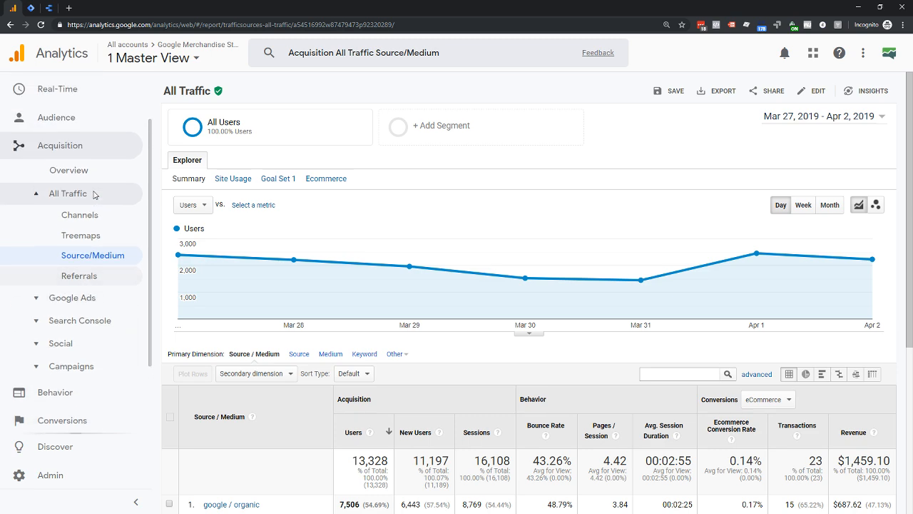
click(43, 147)
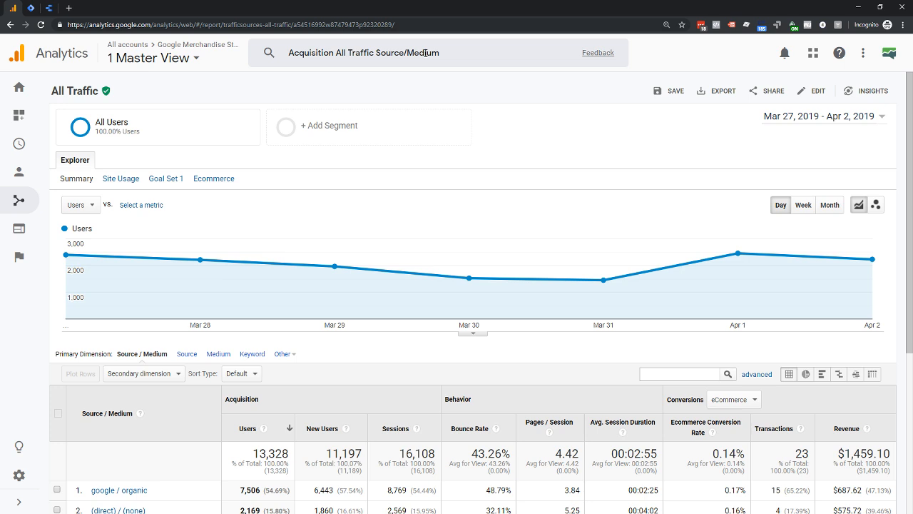
click(29, 9)
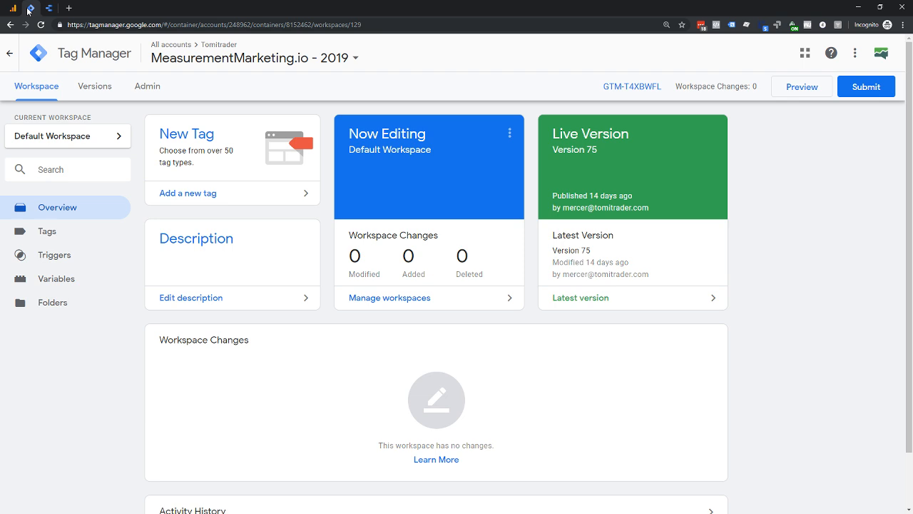
click(58, 256)
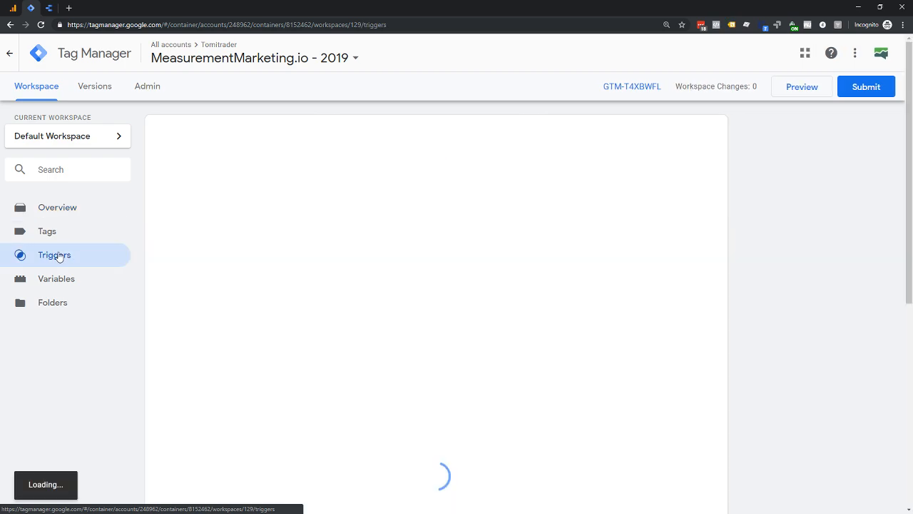
scroll(204, 253, down, 4)
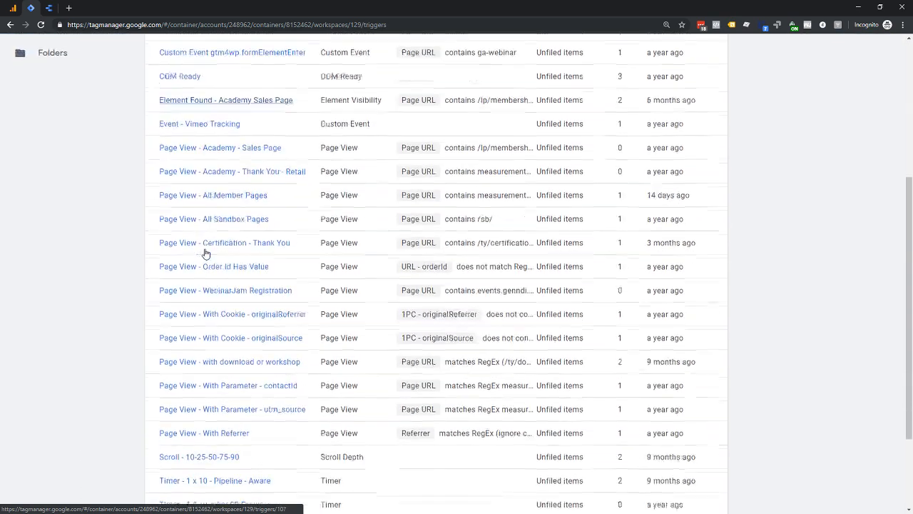
scroll(204, 254, down, 2)
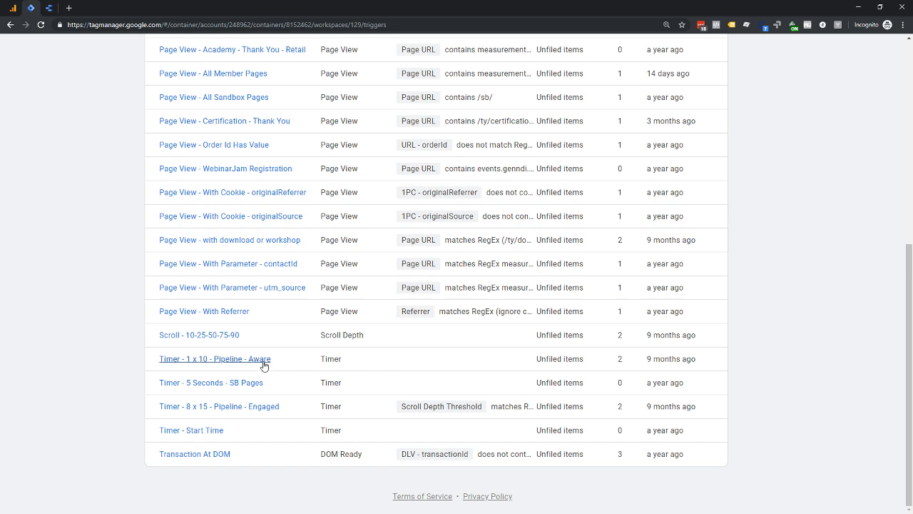
click(179, 341)
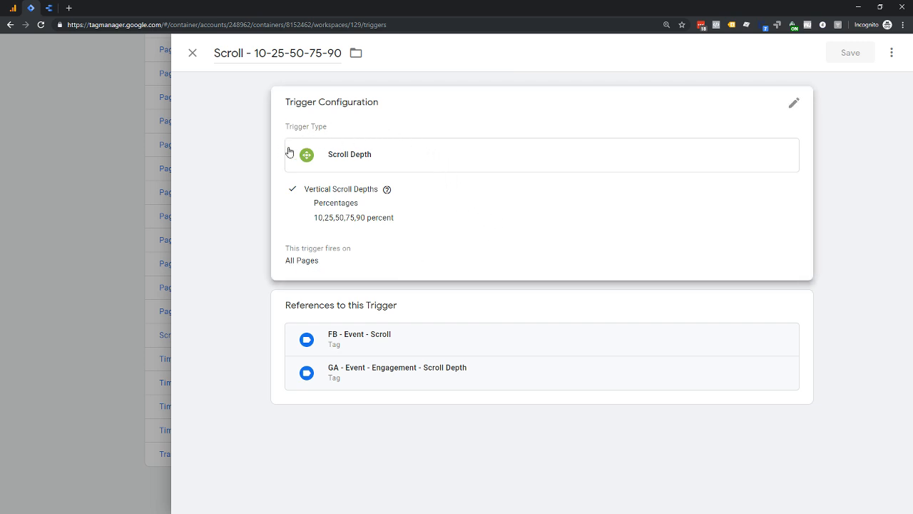
Open the scroll trigger's configuration for editing, review the events it can be enabled on, and close it without changes.
click(473, 207)
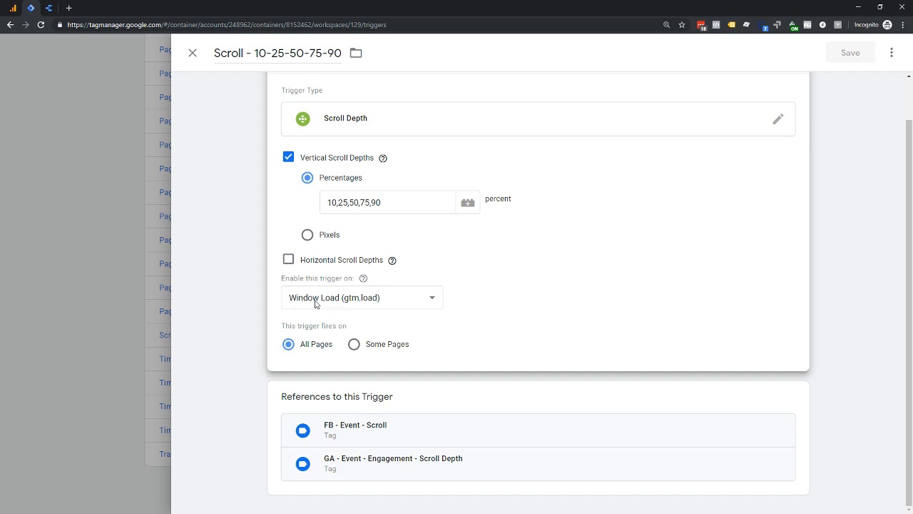
click(400, 305)
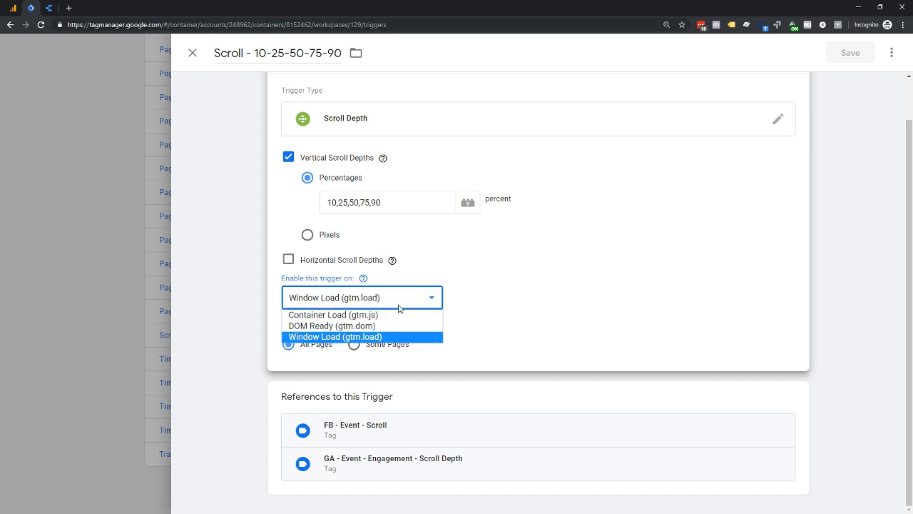
click(498, 299)
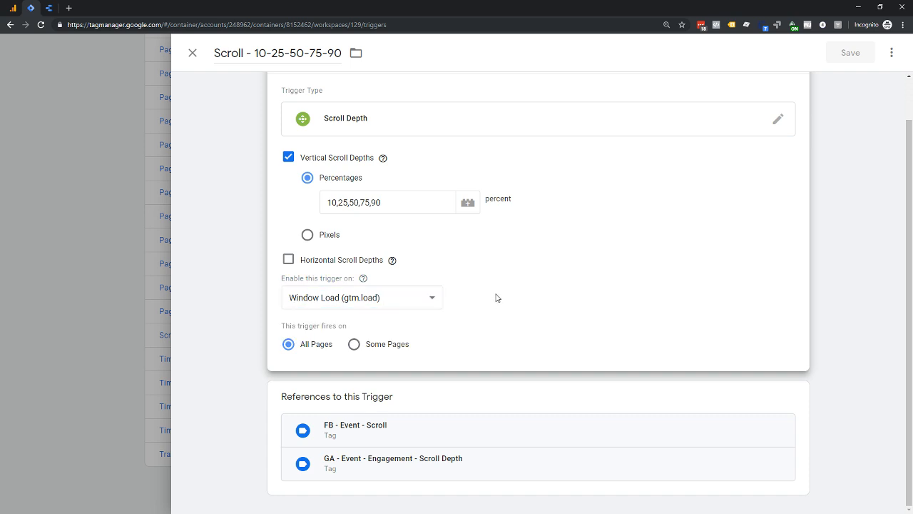
click(351, 305)
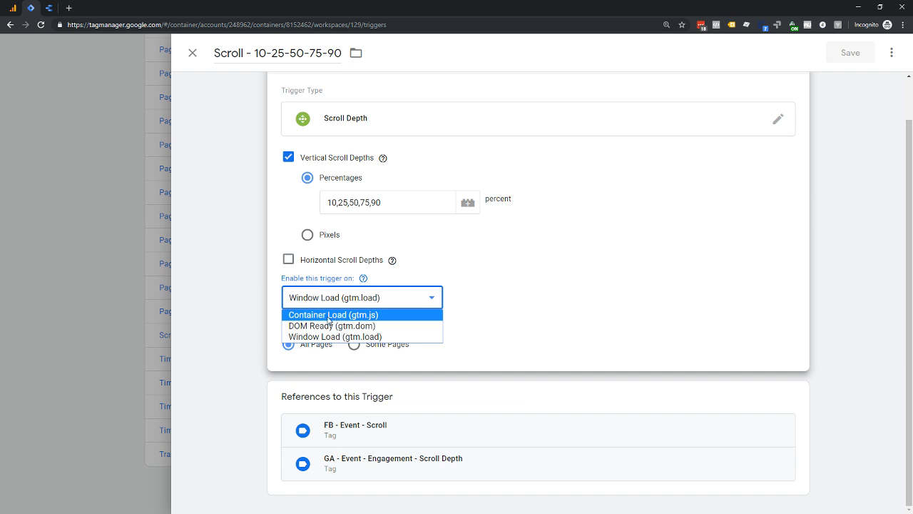
click(502, 319)
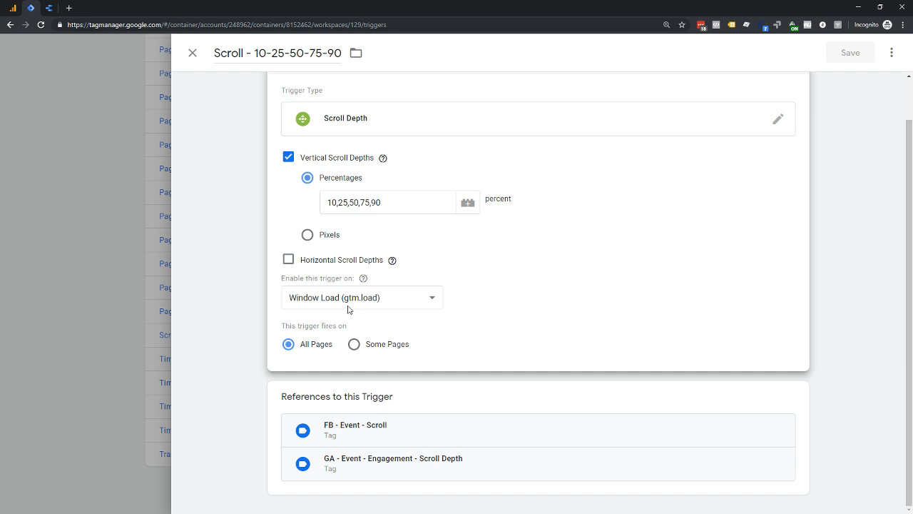
click(348, 307)
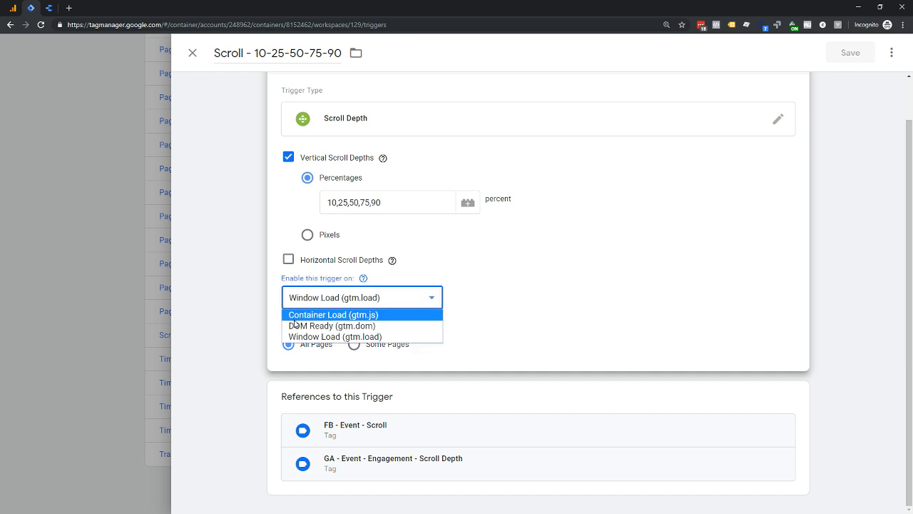
click(533, 307)
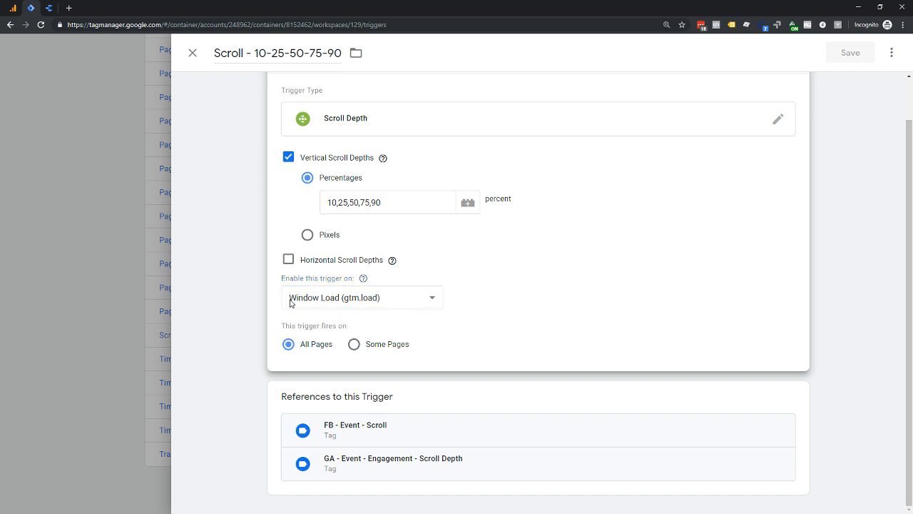
scroll(652, 226, up, 1)
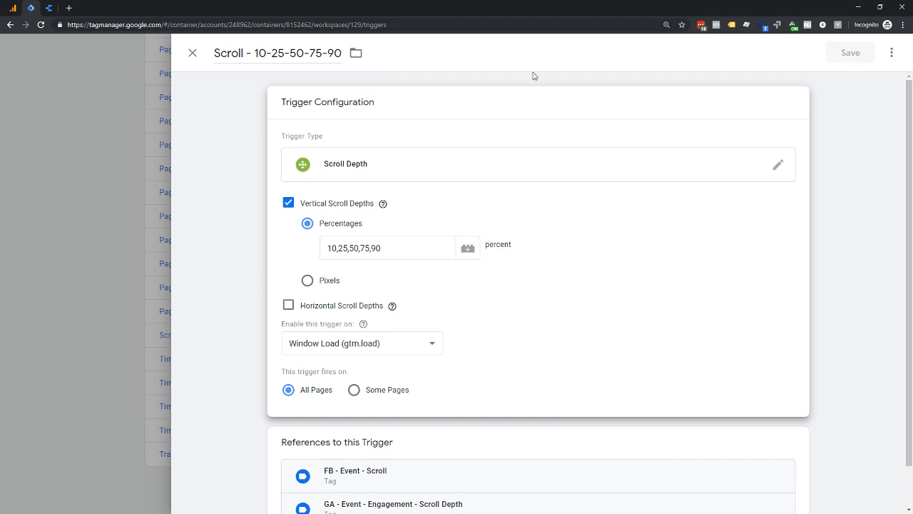
click(192, 53)
Set up a new YouTube Video trigger and enable it on Window Load (gtm.load).
scroll(682, 282, up, 5)
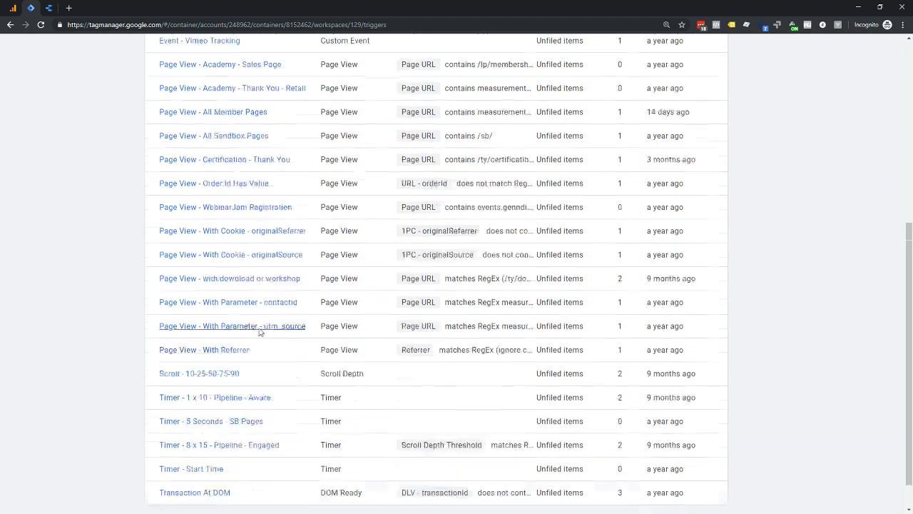
click(695, 136)
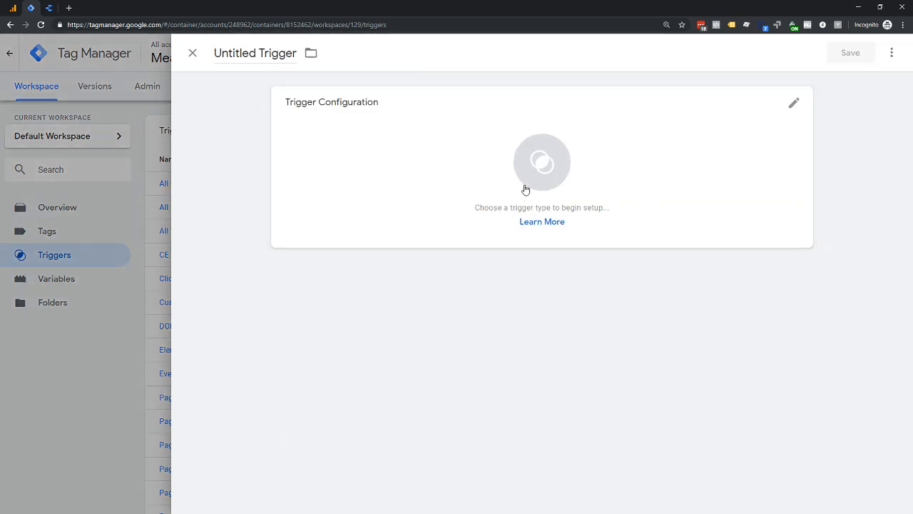
click(531, 184)
scroll(614, 279, down, 2)
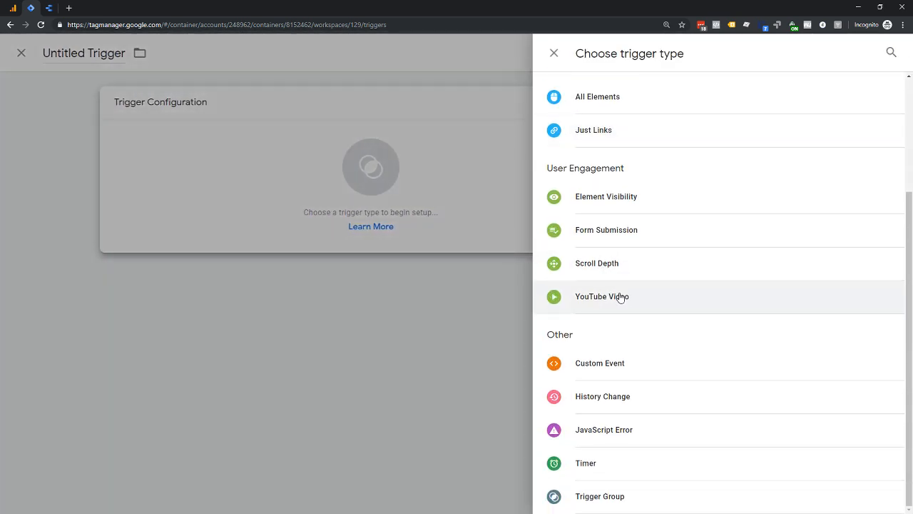
click(620, 295)
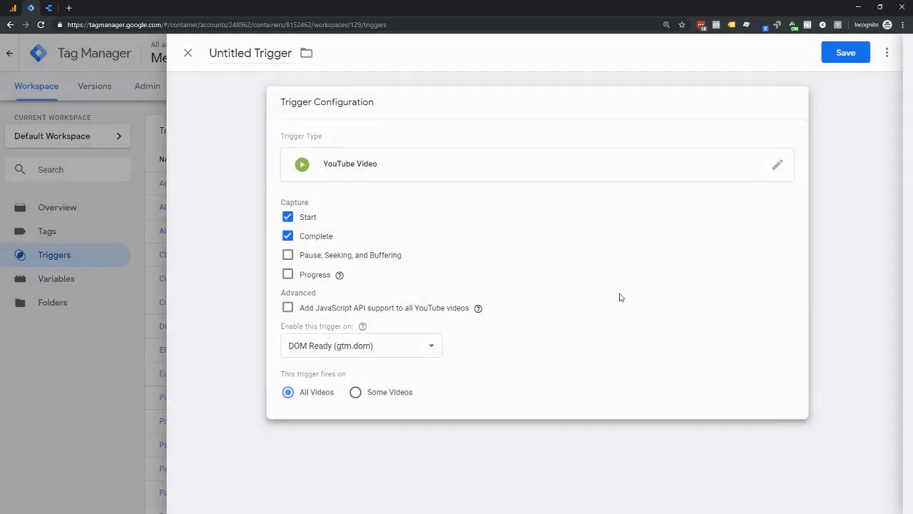
click(315, 349)
click(310, 381)
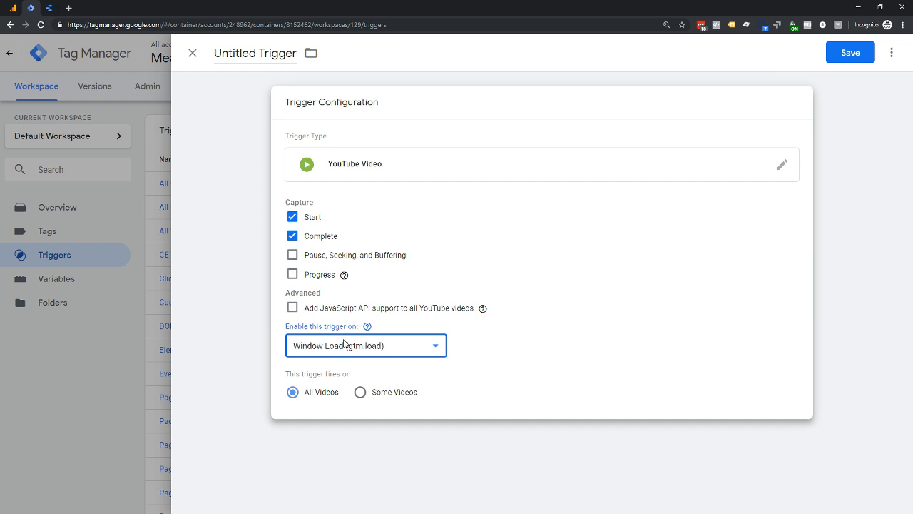
Close the YouTube Video trigger and discard its unsaved changes.
mouse_move(363, 327)
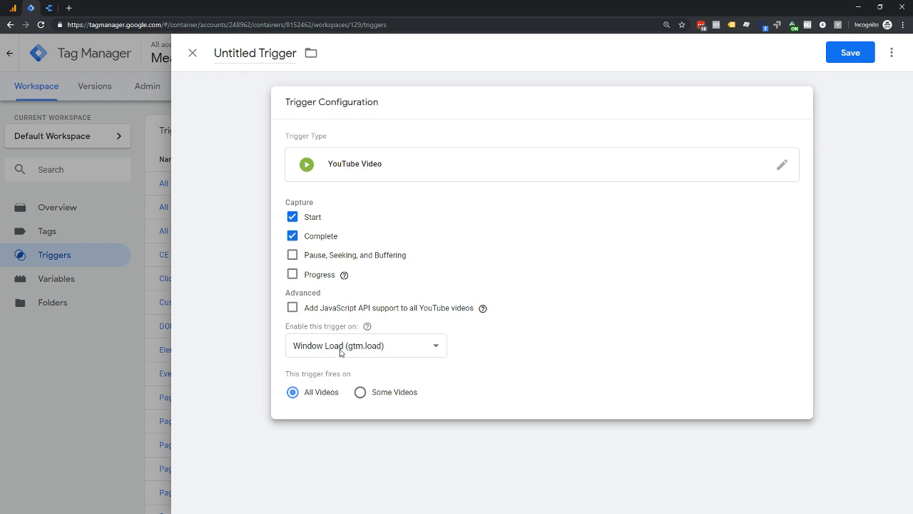
click(193, 53)
click(528, 184)
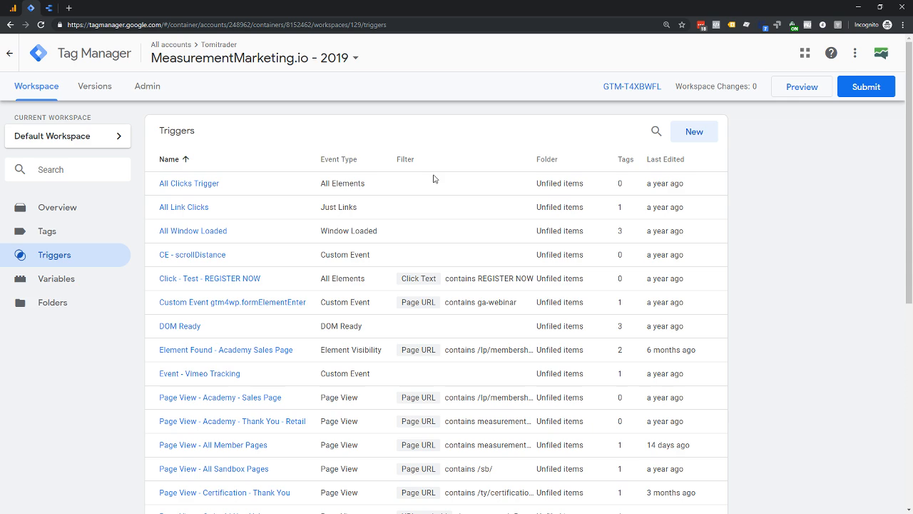
Start another new trigger and choose Trigger Group as its type.
scroll(433, 178, down, 1)
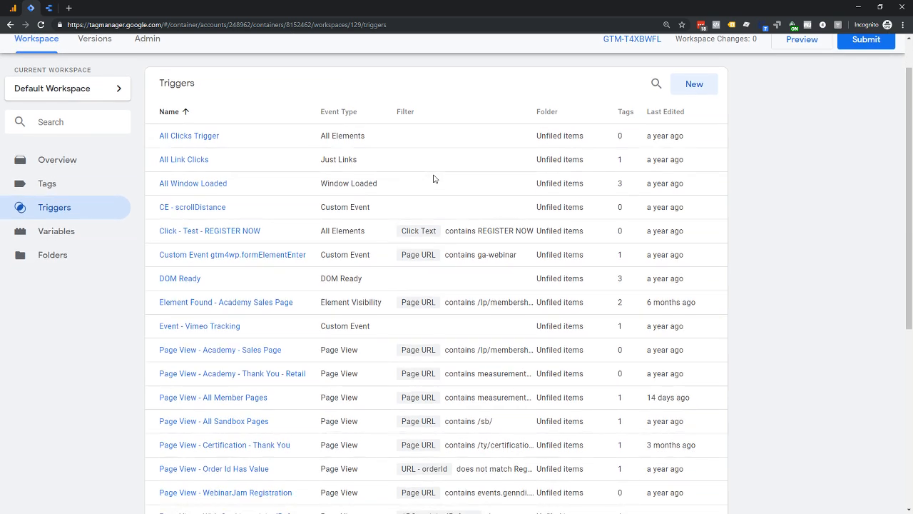
scroll(434, 178, up, 1)
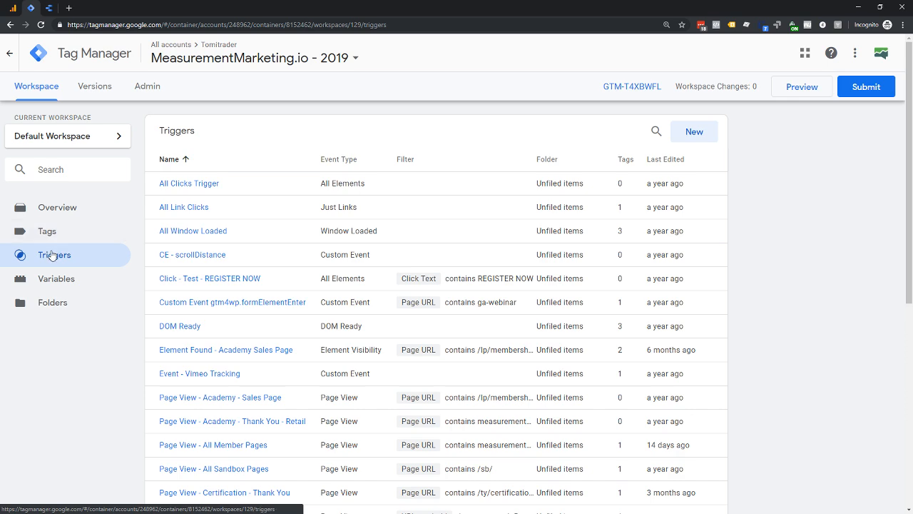
click(694, 133)
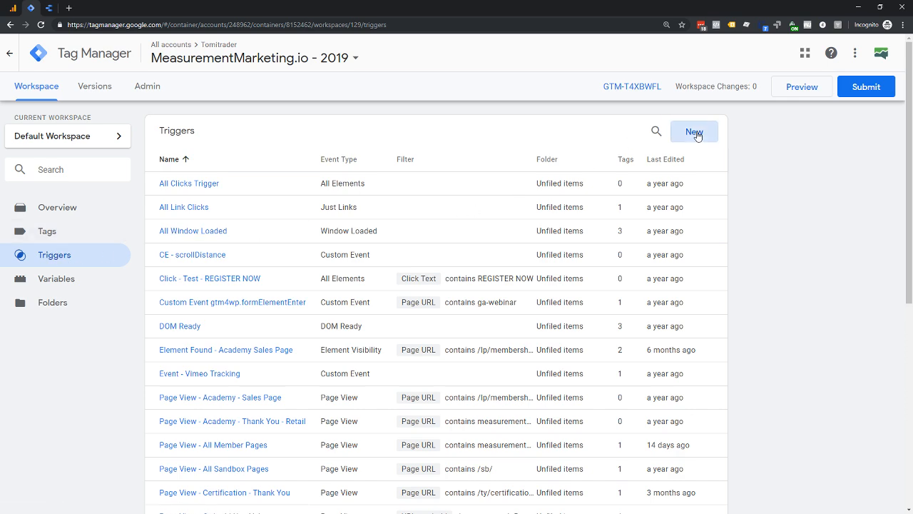
click(555, 167)
scroll(613, 182, down, 3)
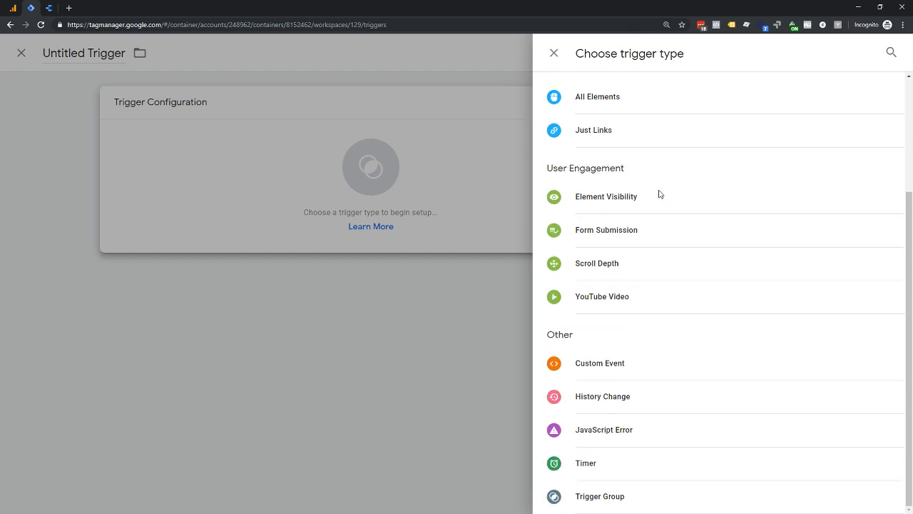
click(594, 504)
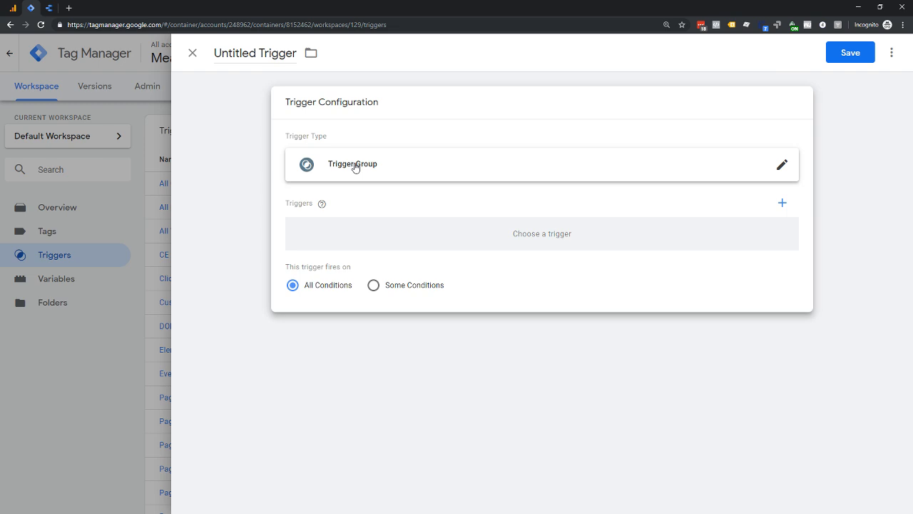
Add the triggers DOM Ready, Page View - With Cookie - originalReferrer and Click - Test - REGISTER NOW to the group.
click(541, 240)
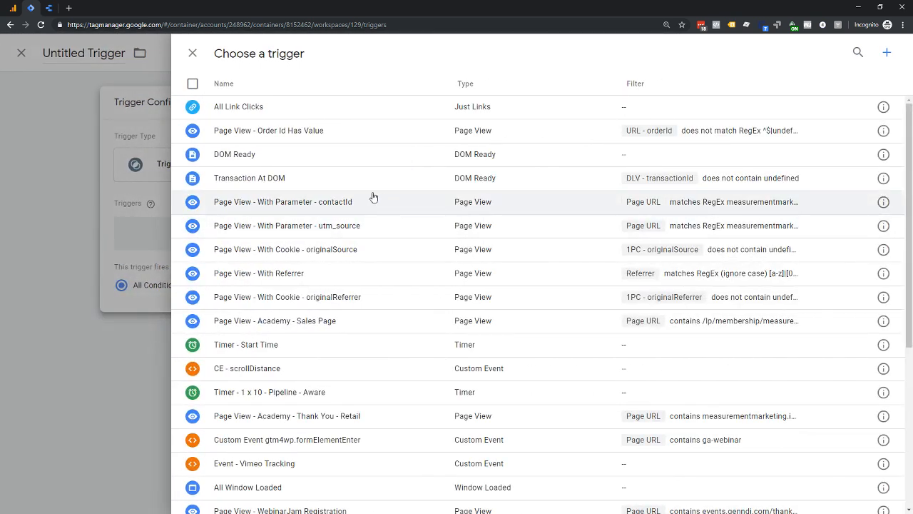
click(231, 164)
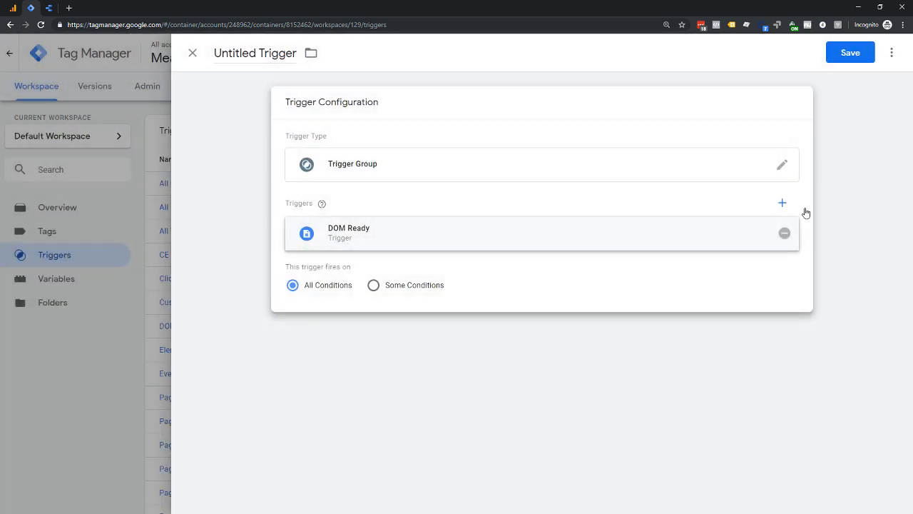
click(781, 206)
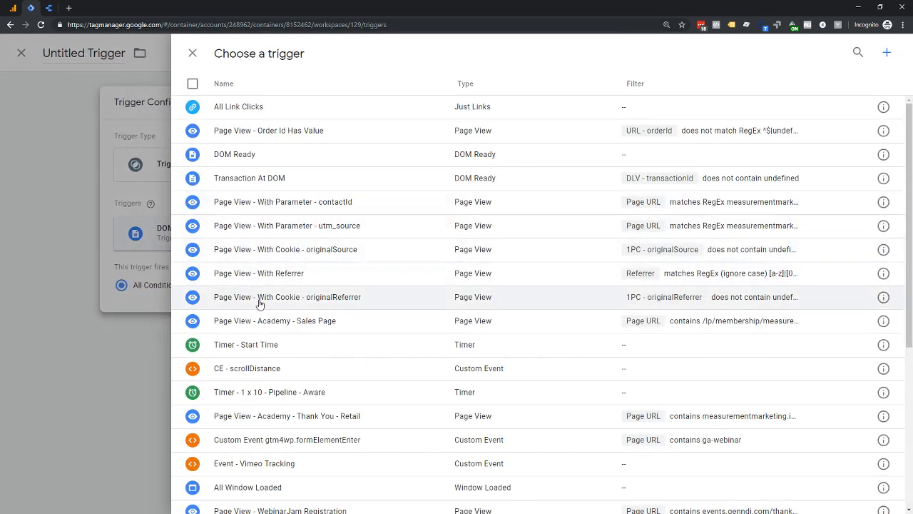
click(262, 303)
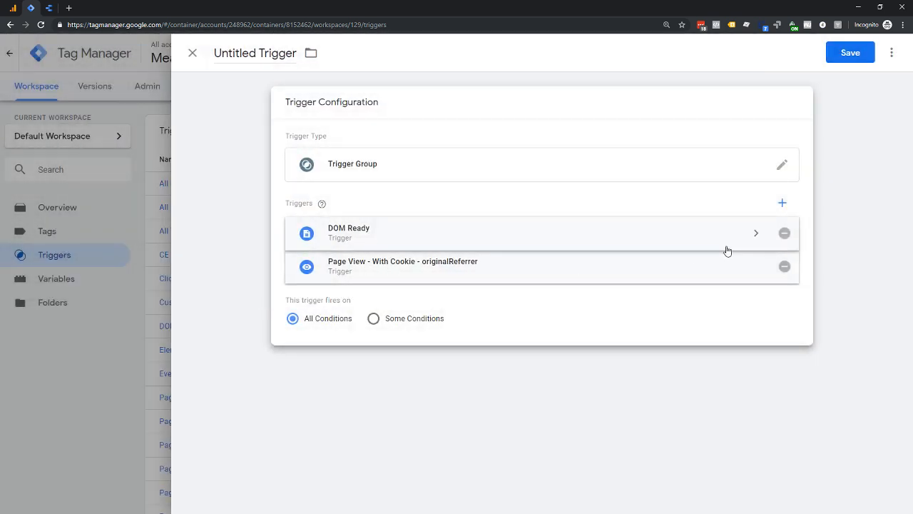
click(783, 204)
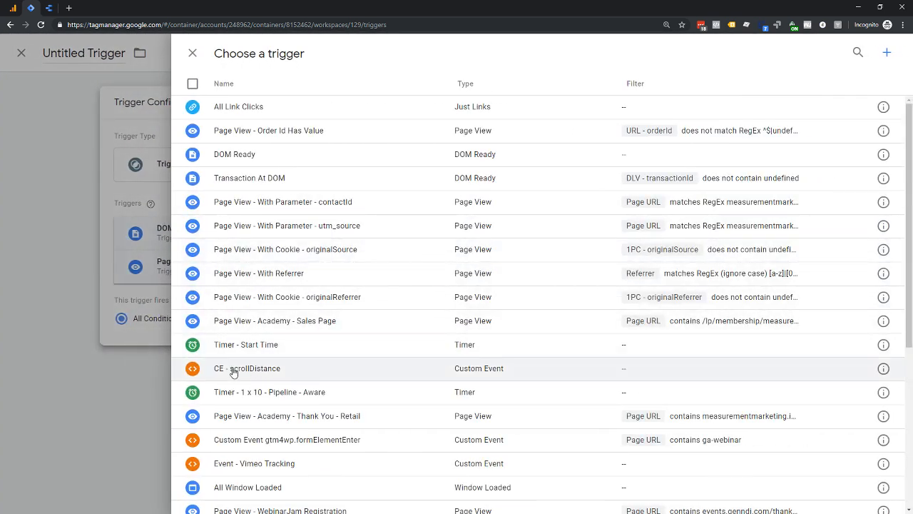
scroll(373, 422, down, 2)
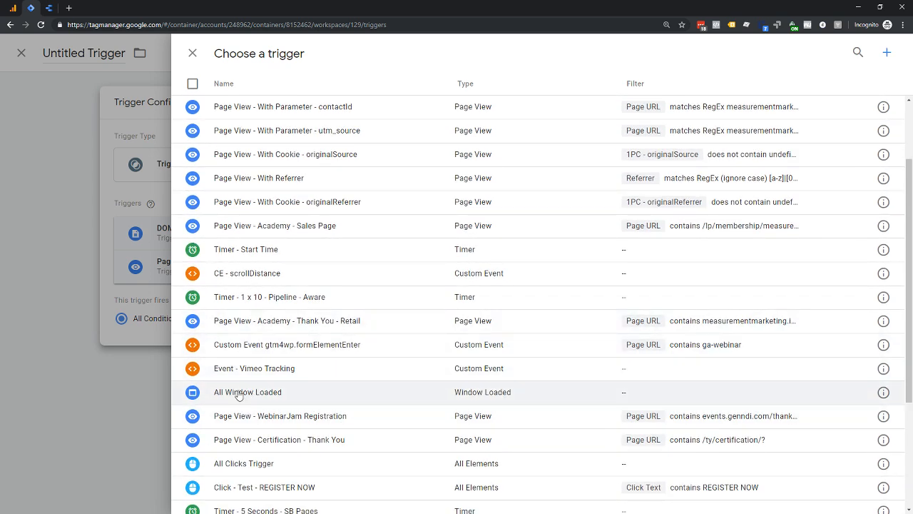
click(260, 487)
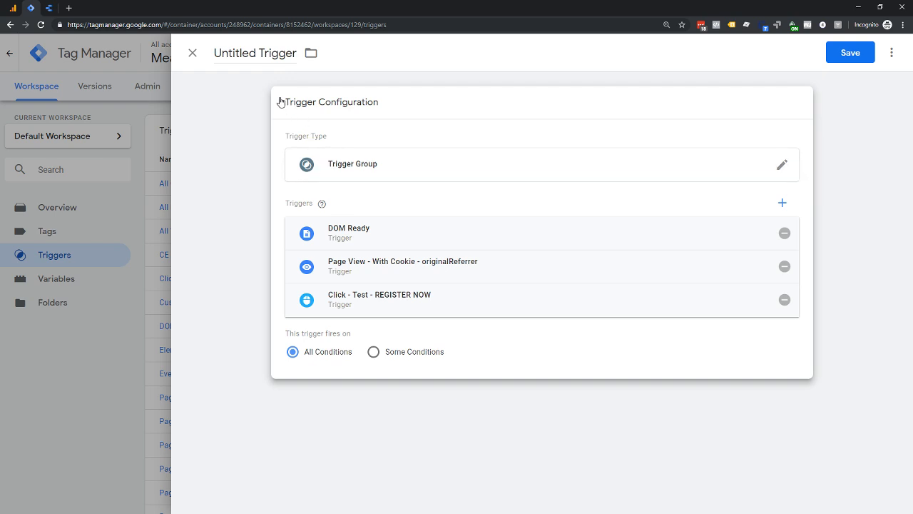
Name the new trigger "My Trigger Group".
click(255, 53)
key(ctrl+a)
text(M)
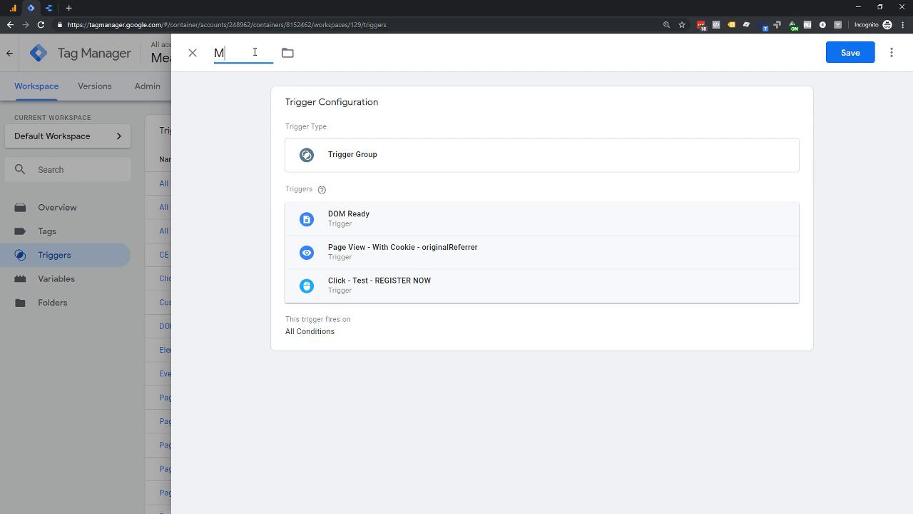
text(y Trigger Group)
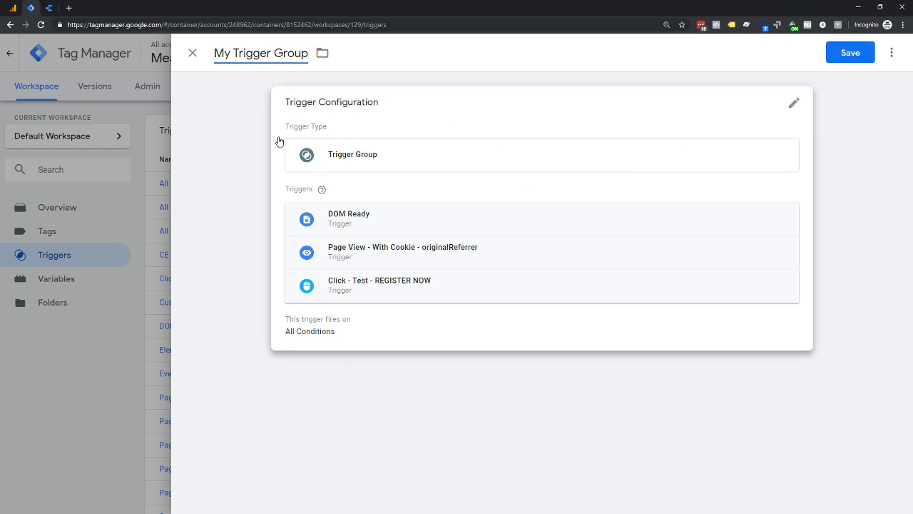
Close the trigger group and discard its unsaved changes.
click(322, 189)
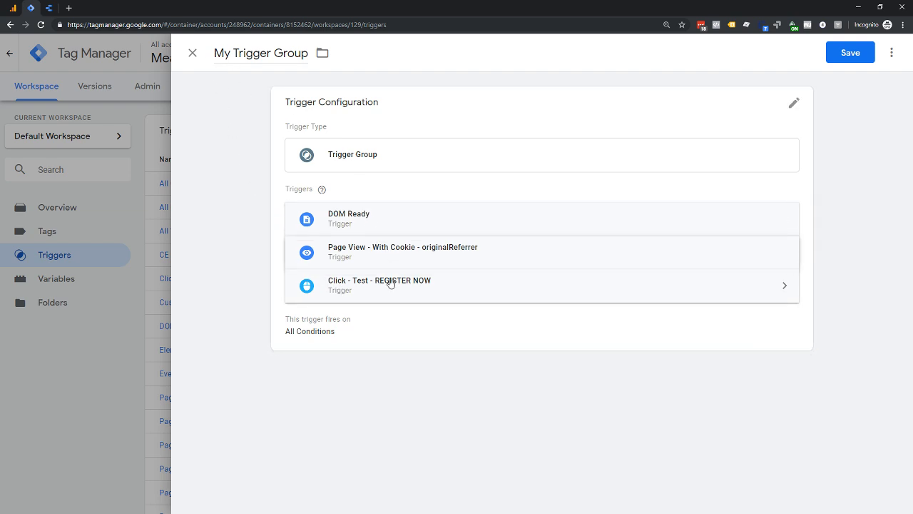
click(190, 54)
click(546, 185)
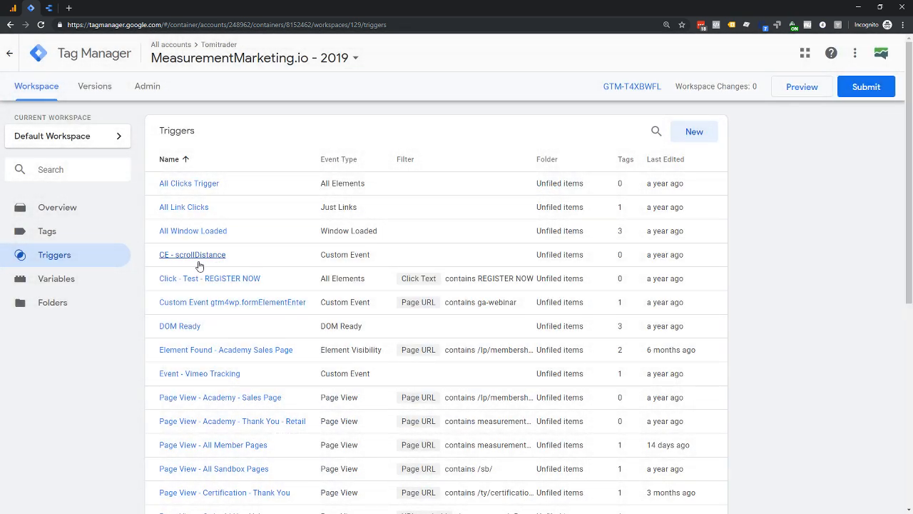
Start a new DOM Ready trigger and set it to fire on Some DOM Ready Events.
click(696, 134)
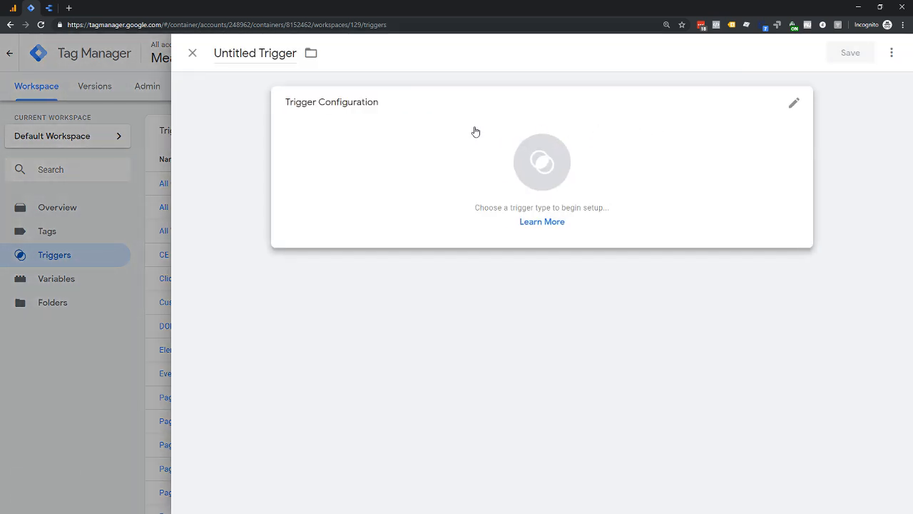
click(475, 132)
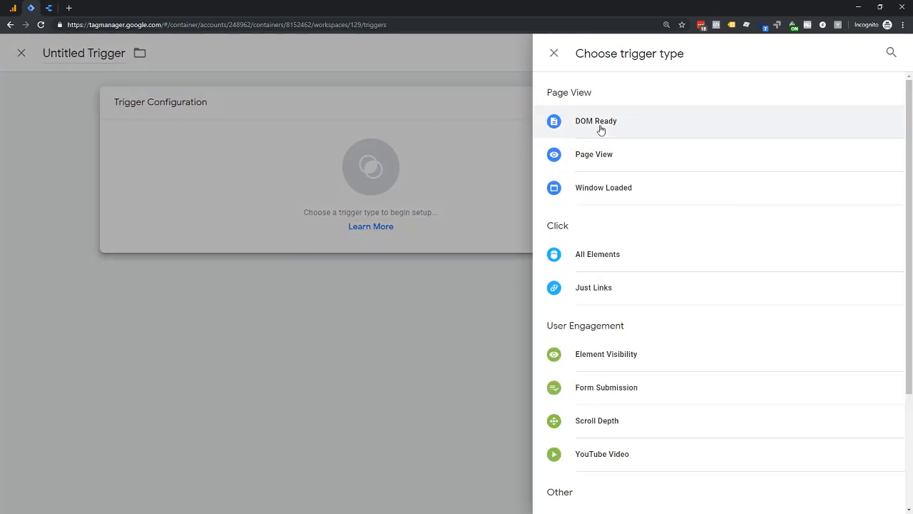
click(597, 121)
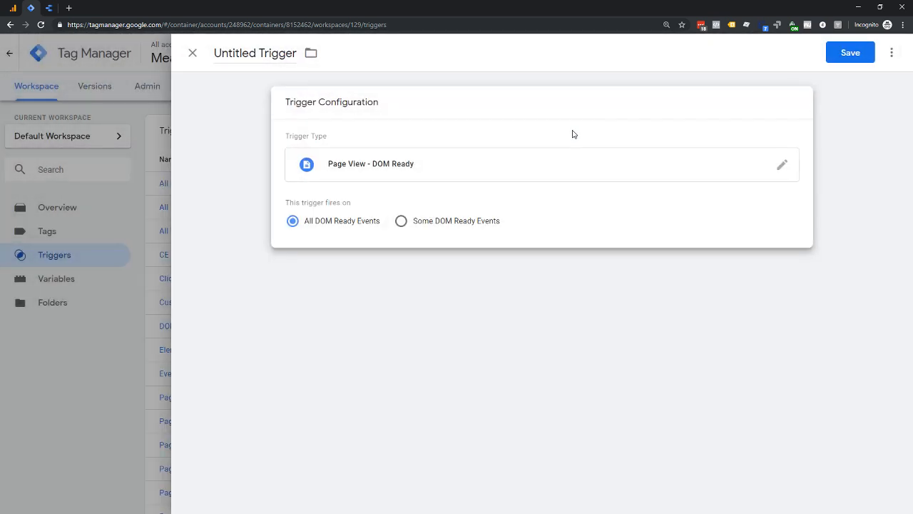
click(445, 222)
Set the trigger's firing condition to Referrer contains "myreferrer".
click(367, 268)
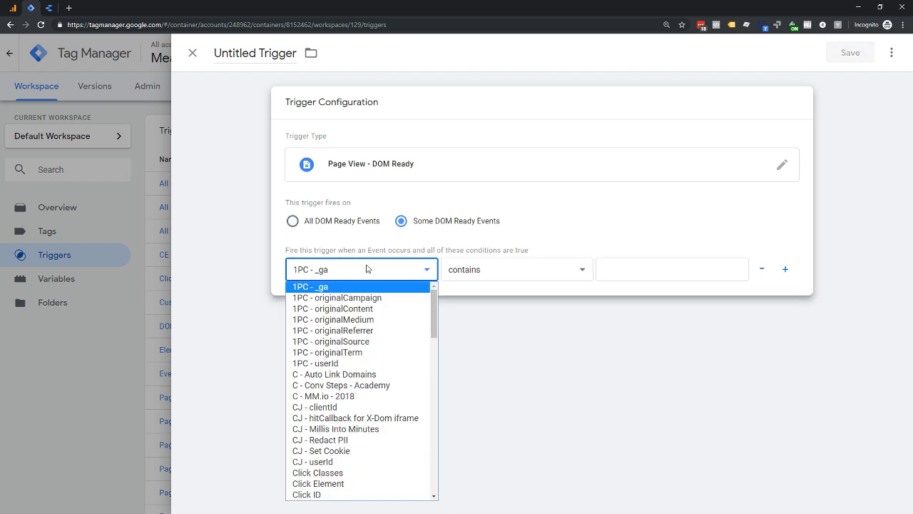
scroll(347, 396, down, 5)
click(348, 400)
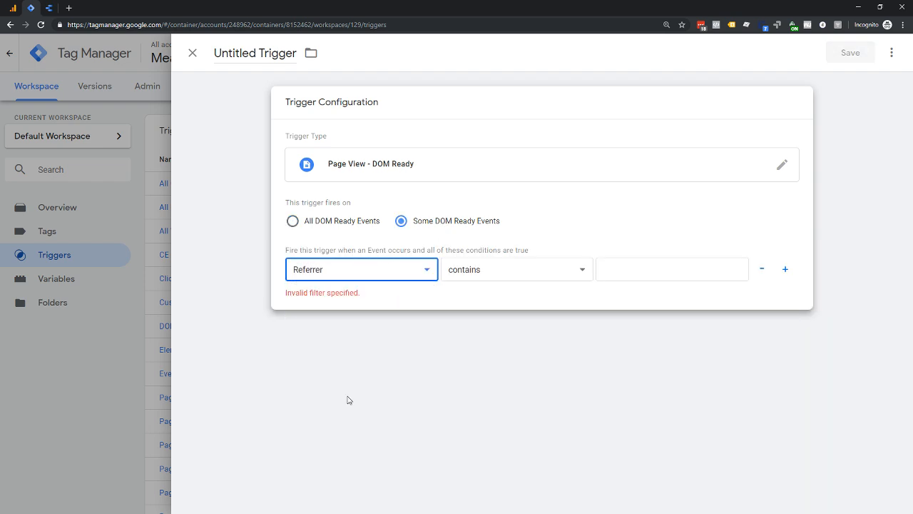
click(628, 270)
text(myref)
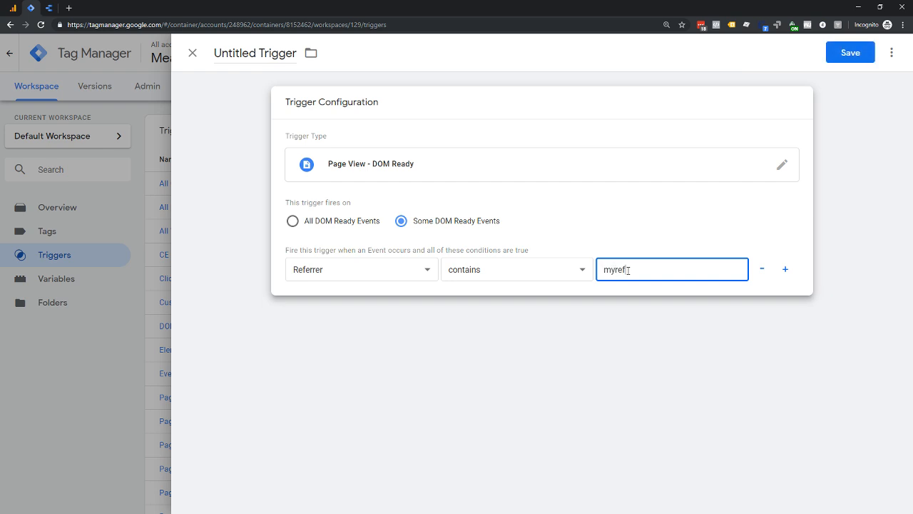
text(errer)
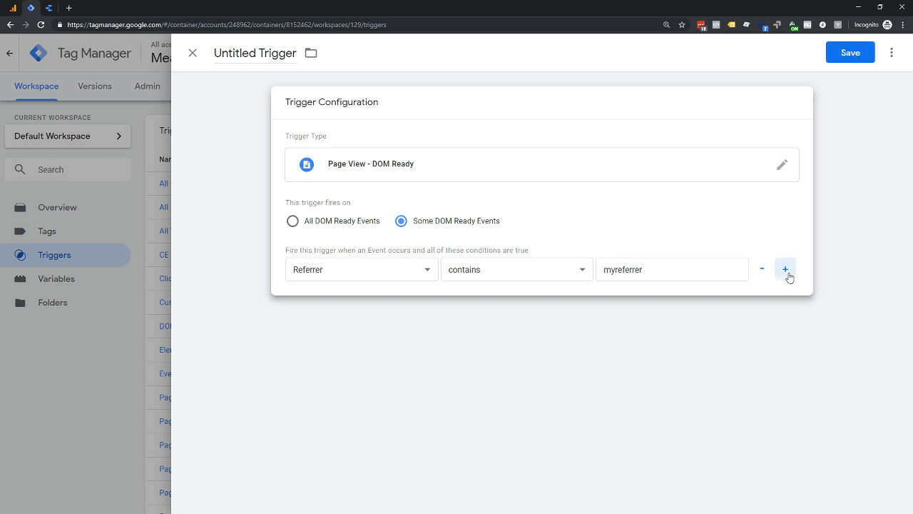
Add a second firing condition based on Click Classes with the contains operator, leaving its value empty.
click(785, 269)
click(371, 300)
click(340, 258)
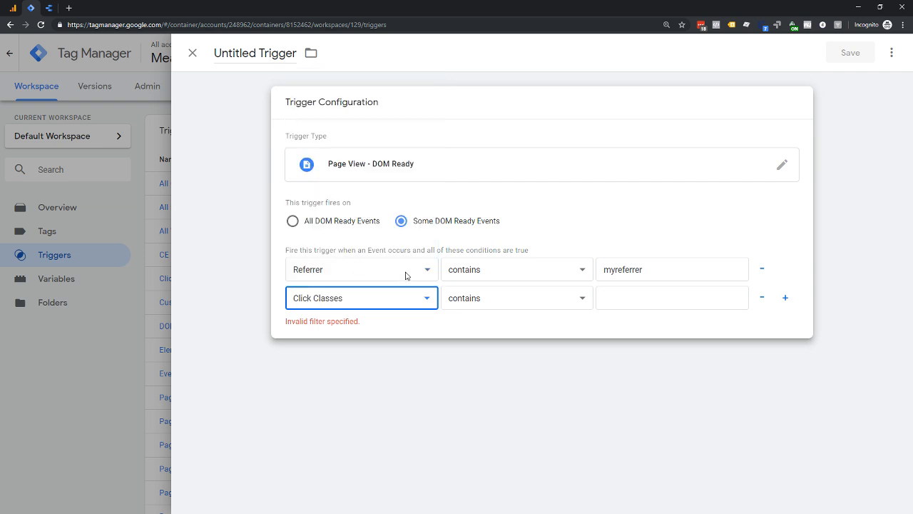
click(659, 311)
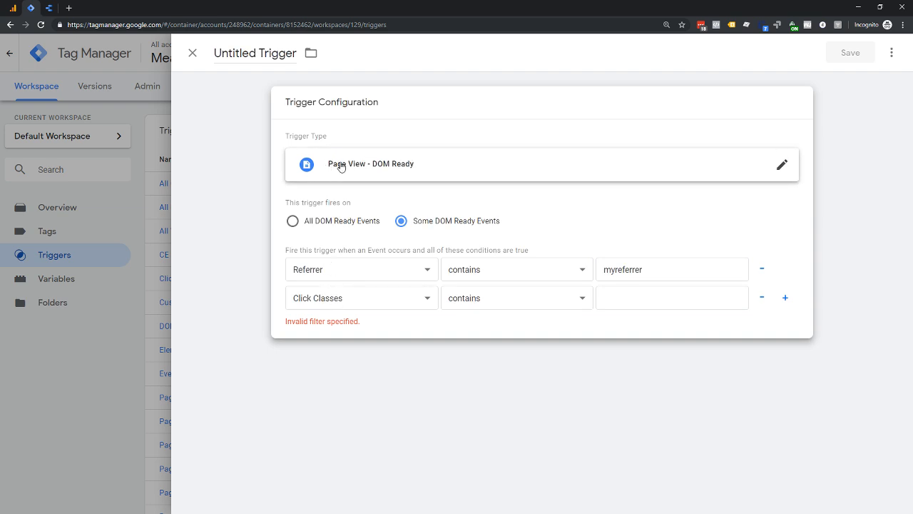
Discard the unsaved DOM Ready trigger and look through the container's list of existing triggers.
click(191, 55)
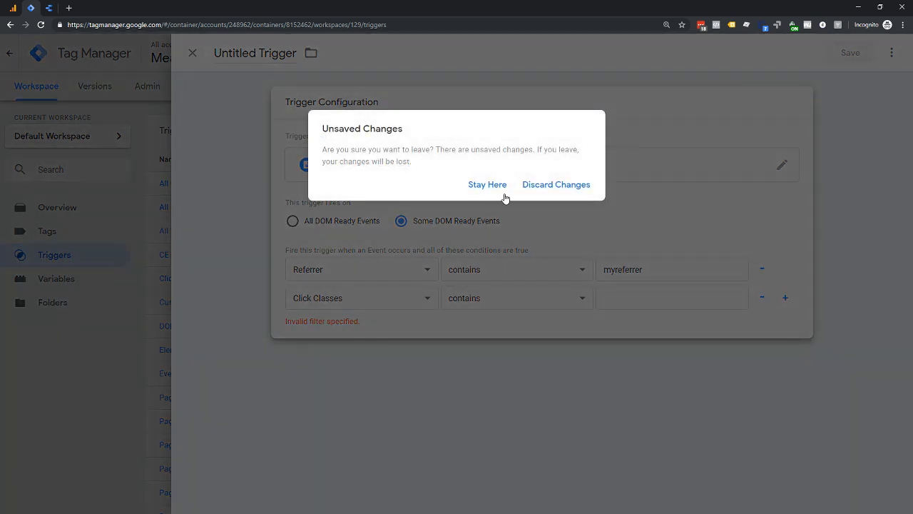
click(528, 187)
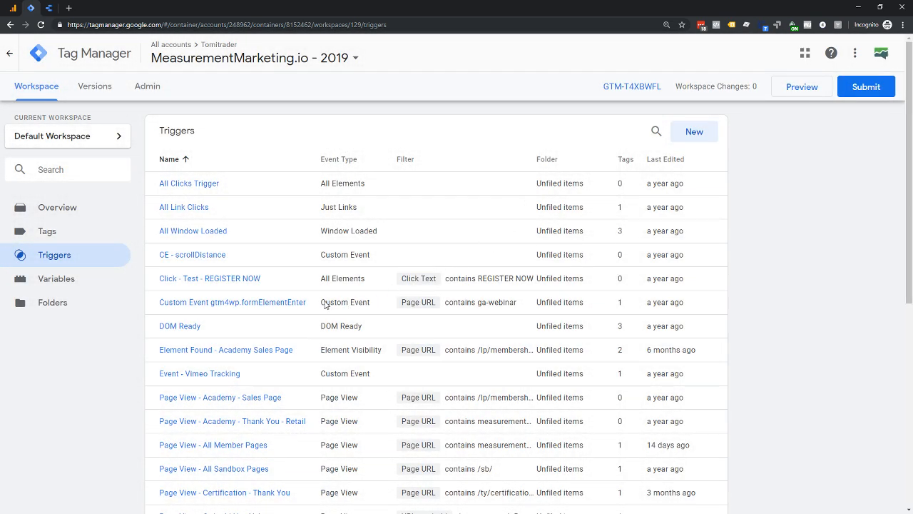
scroll(325, 309, down, 5)
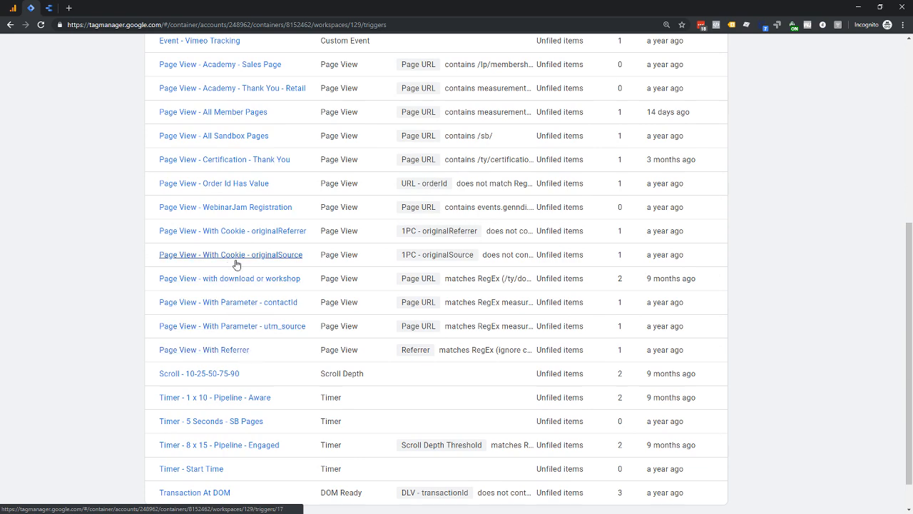
scroll(262, 268, up, 3)
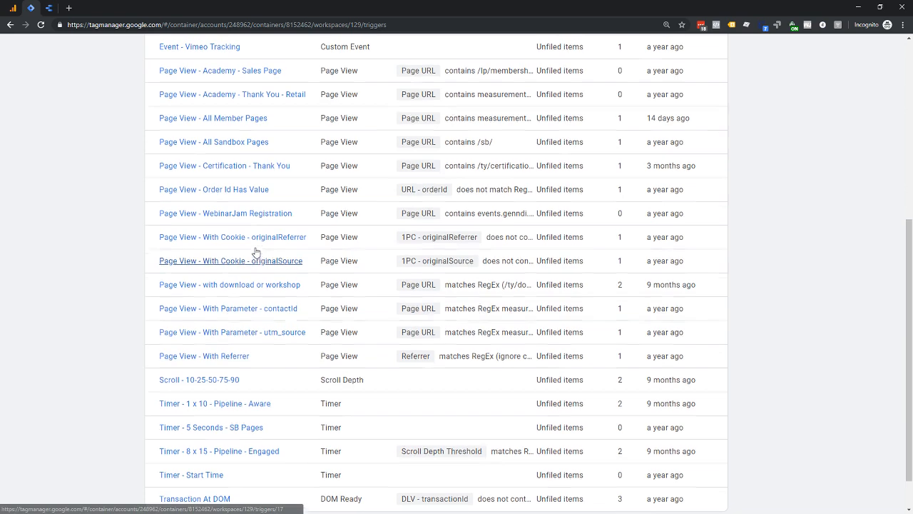
scroll(262, 261, up, 2)
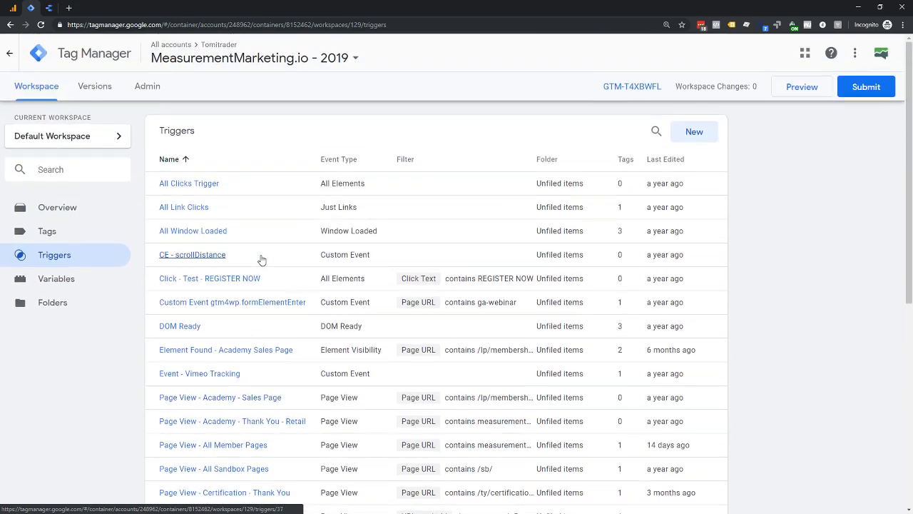
Create another new trigger and choose Trigger Group as its type.
click(694, 131)
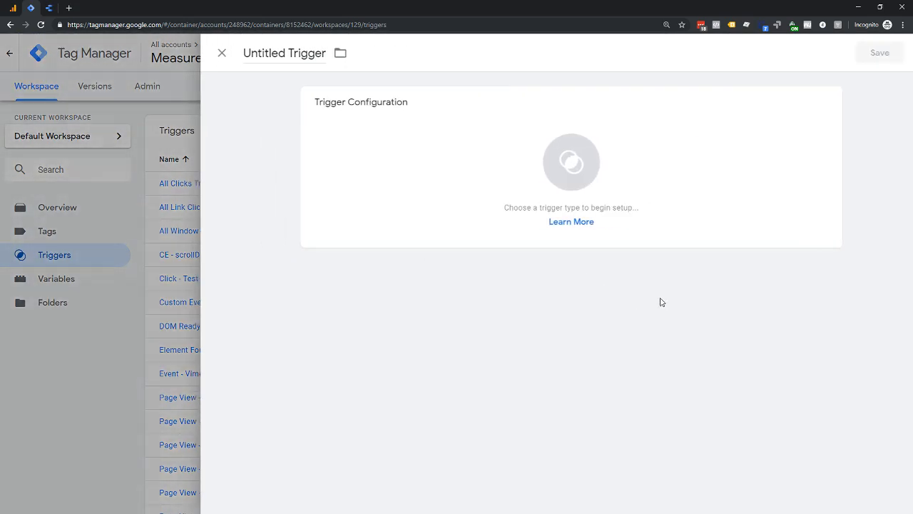
click(546, 171)
scroll(595, 428, down, 3)
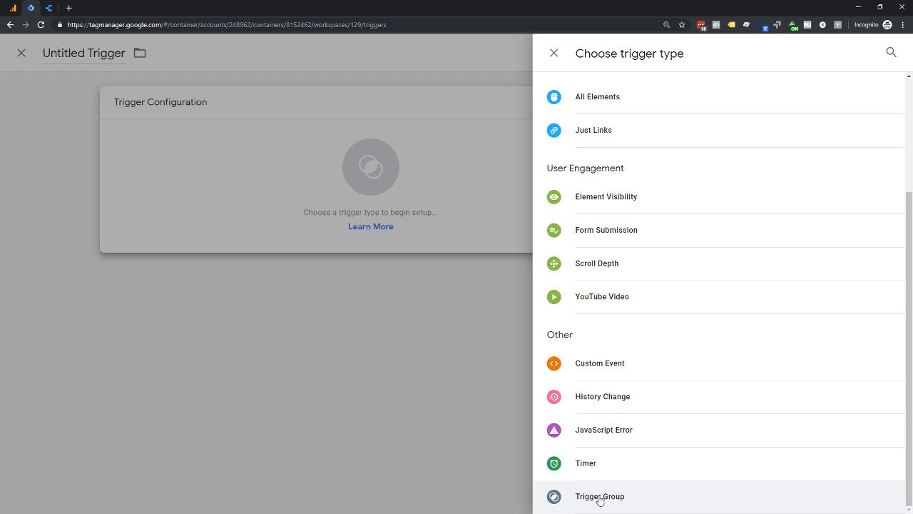
click(598, 497)
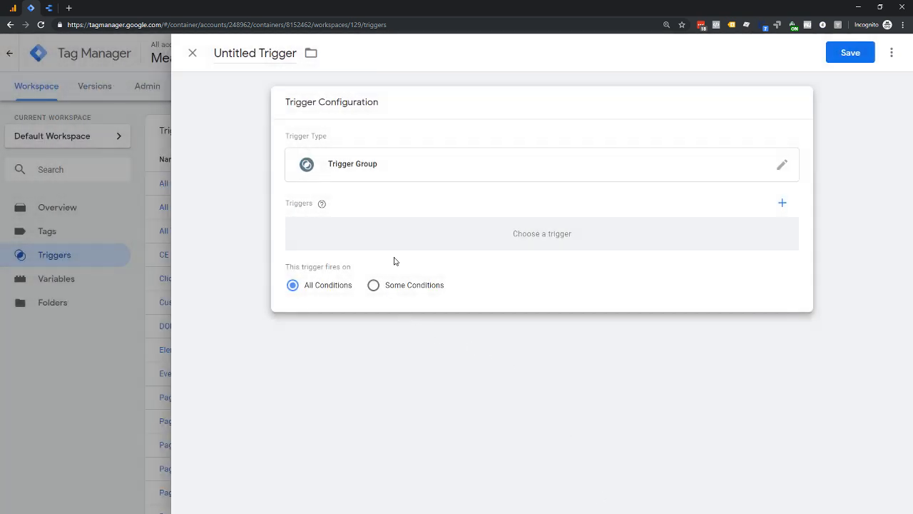
Add the triggers CE - scrollDistance, Custom Event gtm4wp.formElementEnter and Event - Vimeo Tracking to the group.
click(382, 231)
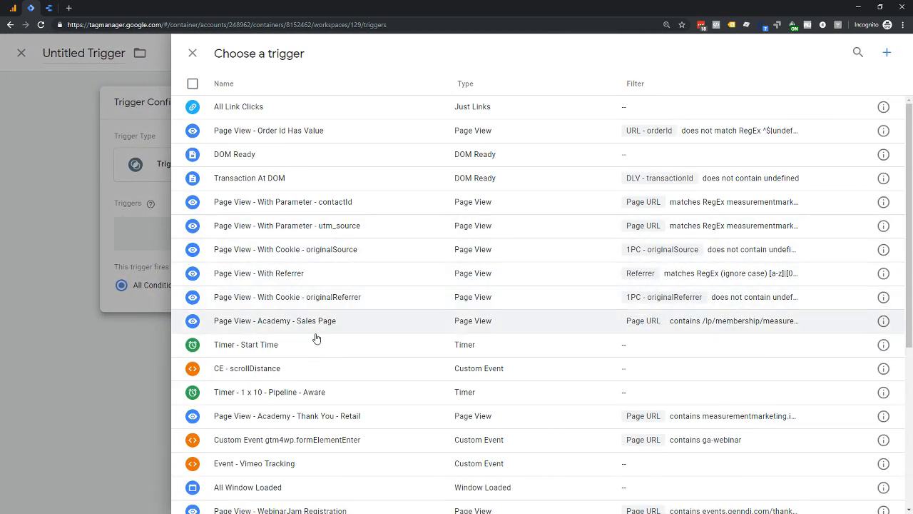
click(276, 368)
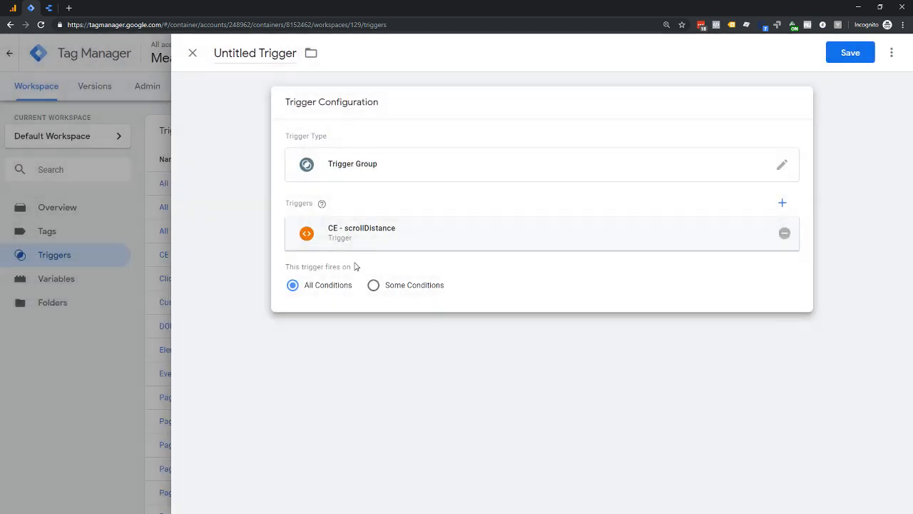
click(774, 206)
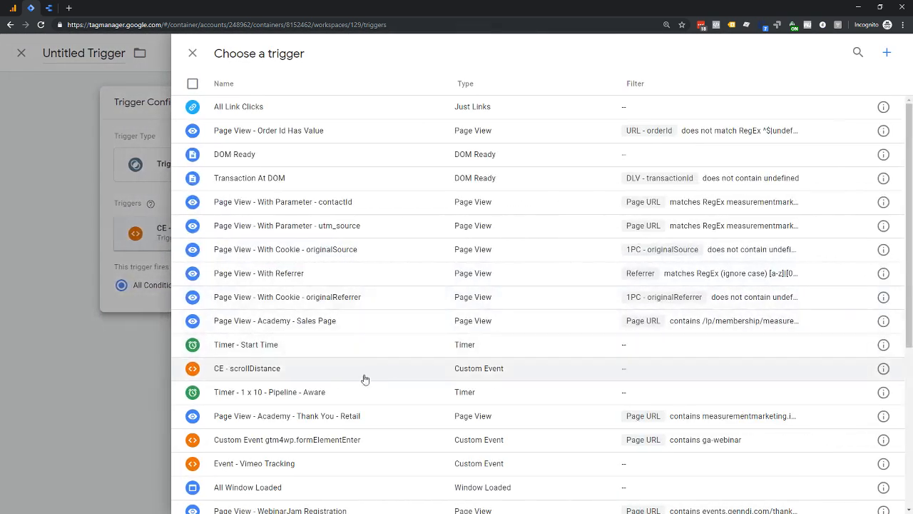
click(257, 442)
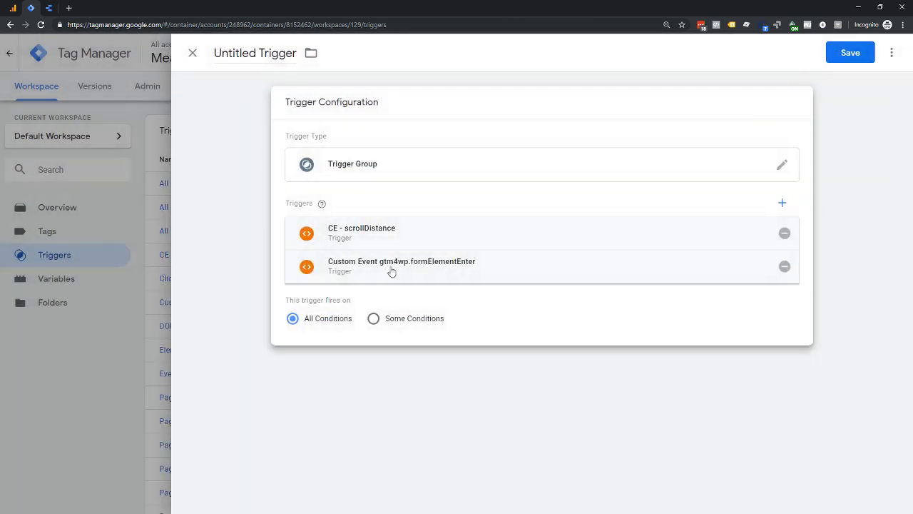
click(782, 203)
click(264, 463)
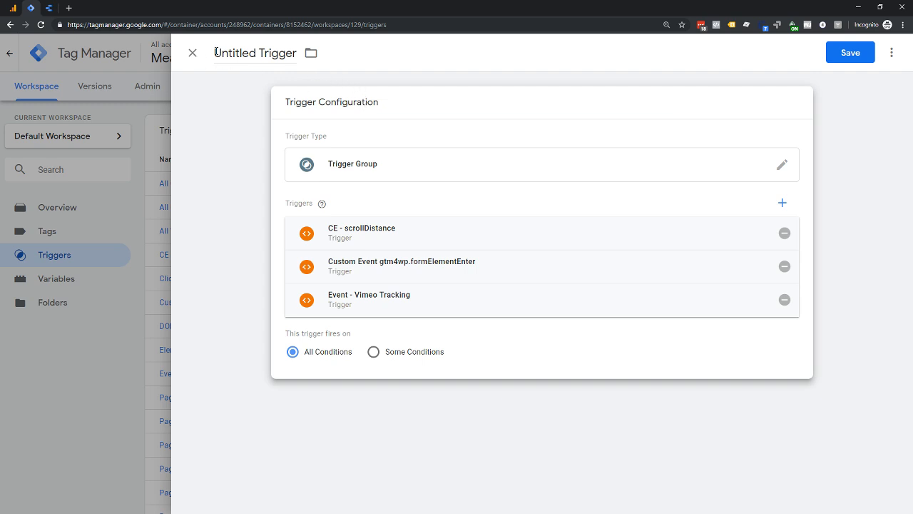
Close the untitled trigger group and discard its unsaved changes.
click(193, 53)
click(537, 184)
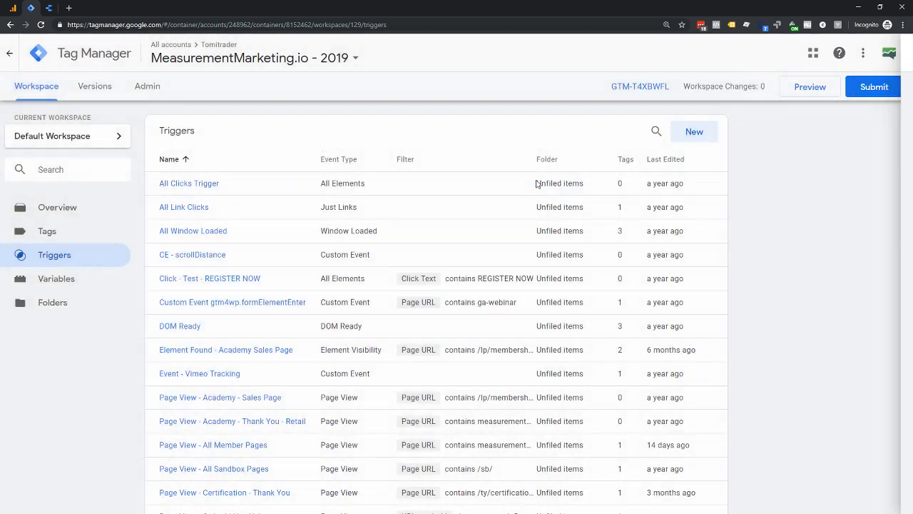
Examine the trigger types offered for a new trigger, down to Trigger Group, and leave without choosing one.
click(696, 132)
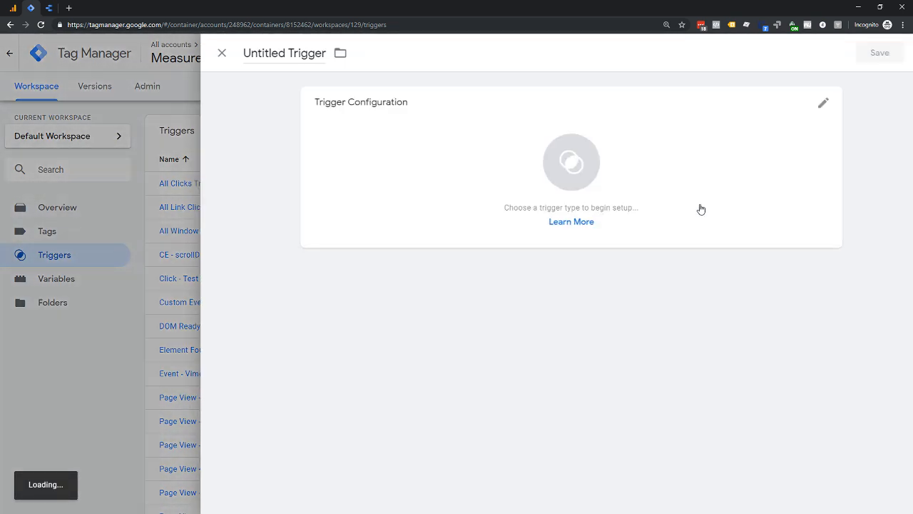
click(607, 214)
scroll(668, 250, down, 3)
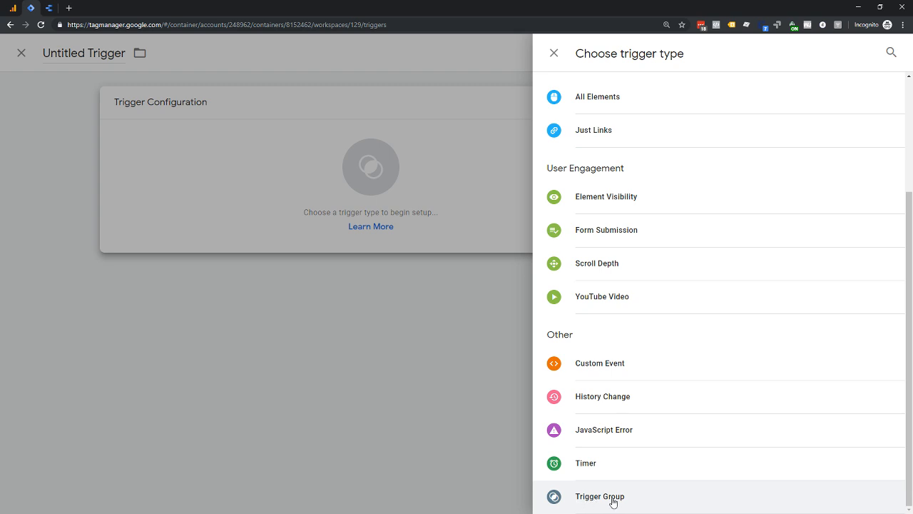
click(553, 53)
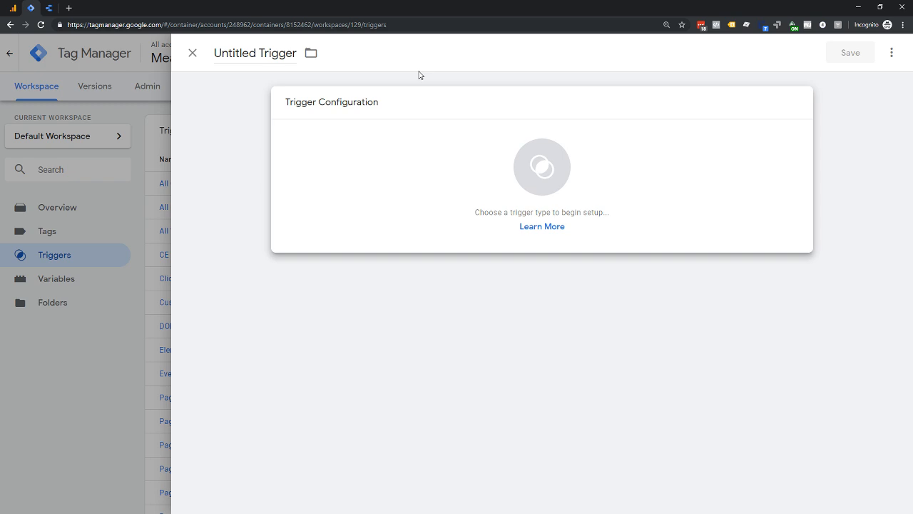
click(192, 54)
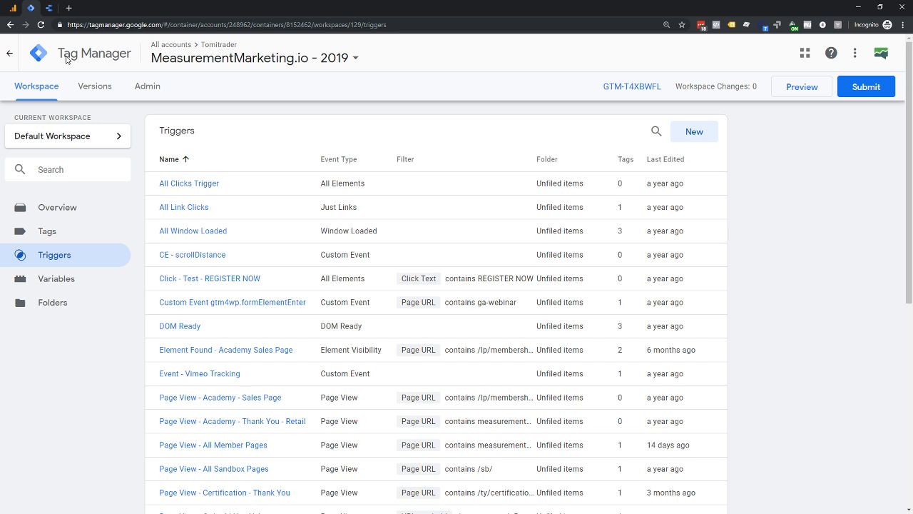
Switch to the Data Studio report and move the Sessions bar chart down and left, in line with the table's left edge.
click(50, 13)
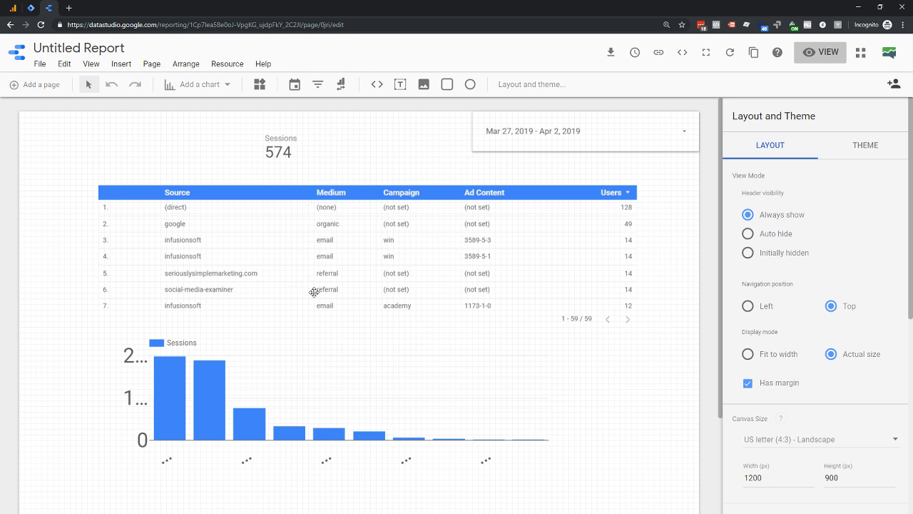
click(436, 261)
click(205, 405)
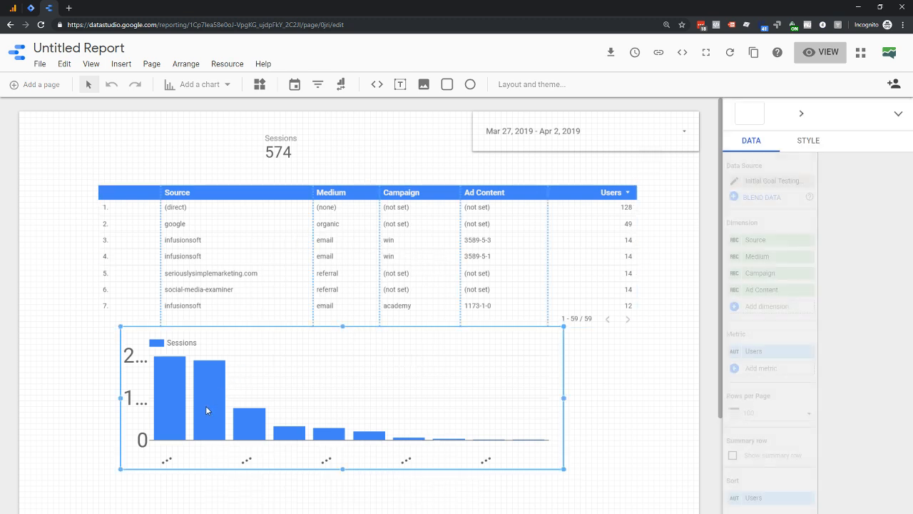
drag(205, 405, 172, 419)
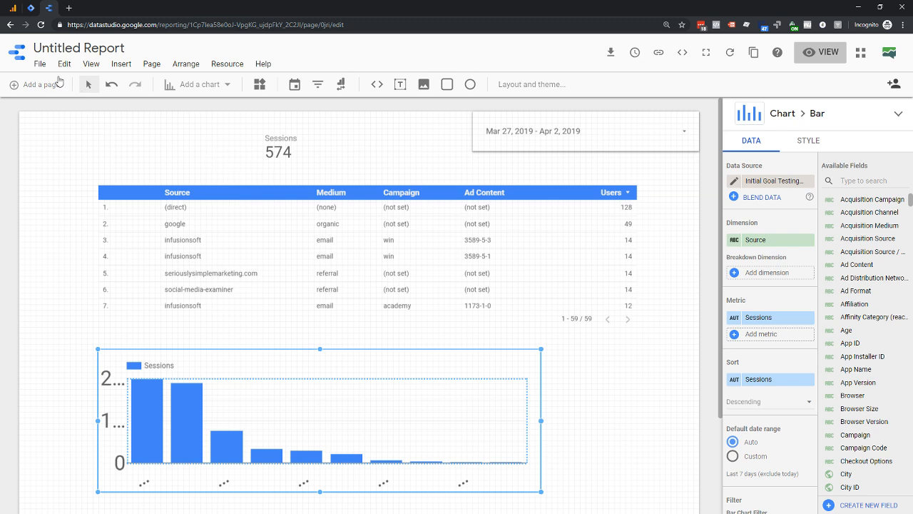
Open the report's version history, view the April 3, 2019 12:46 PM and March 6, 2019 2:13 PM versions, and return to editing.
click(40, 66)
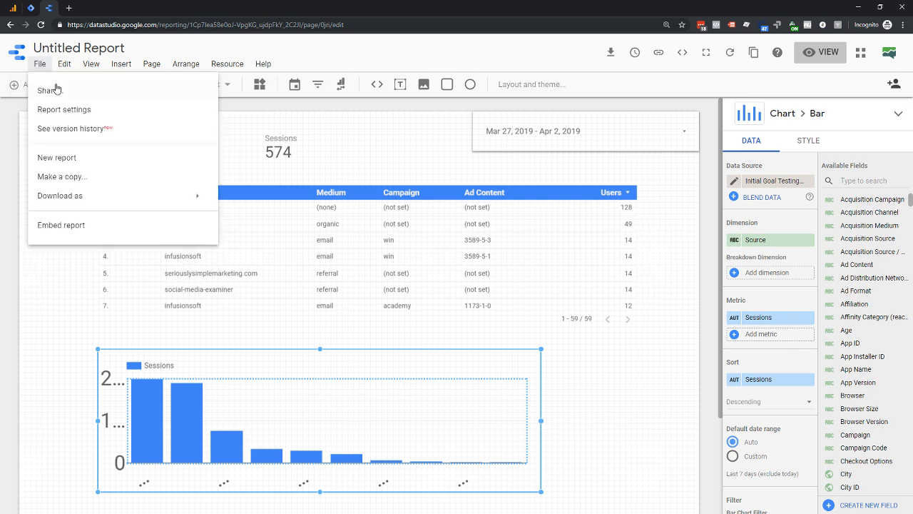
click(70, 137)
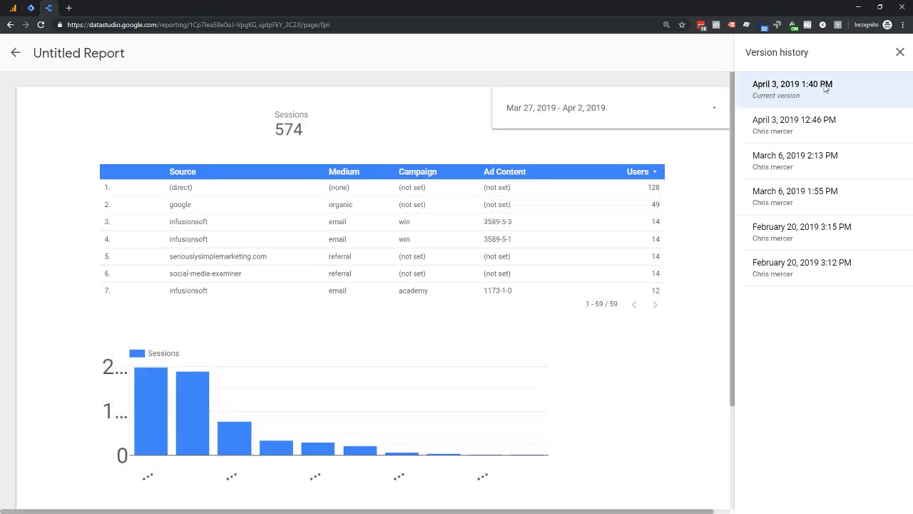
click(796, 132)
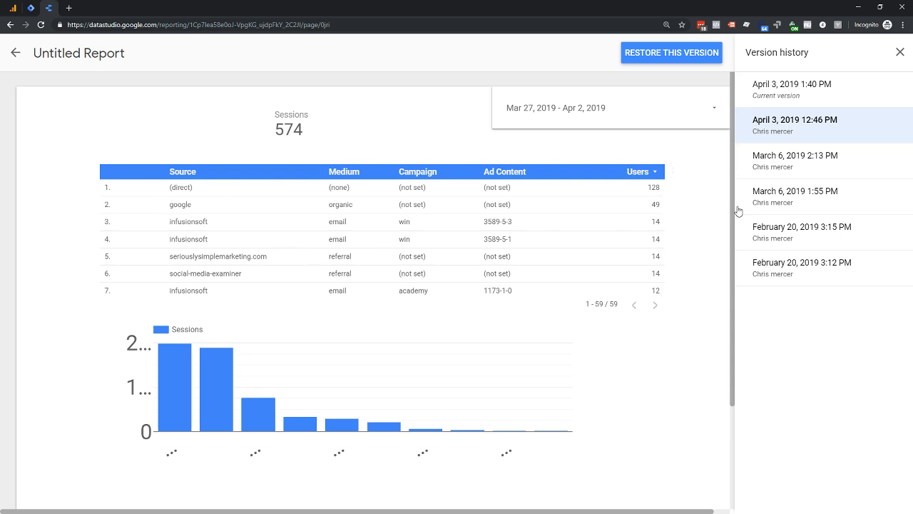
click(785, 164)
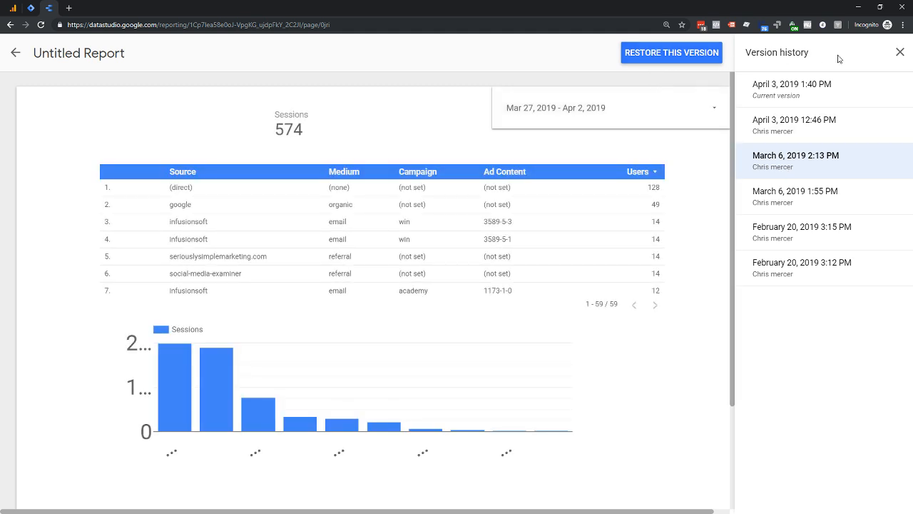
click(900, 53)
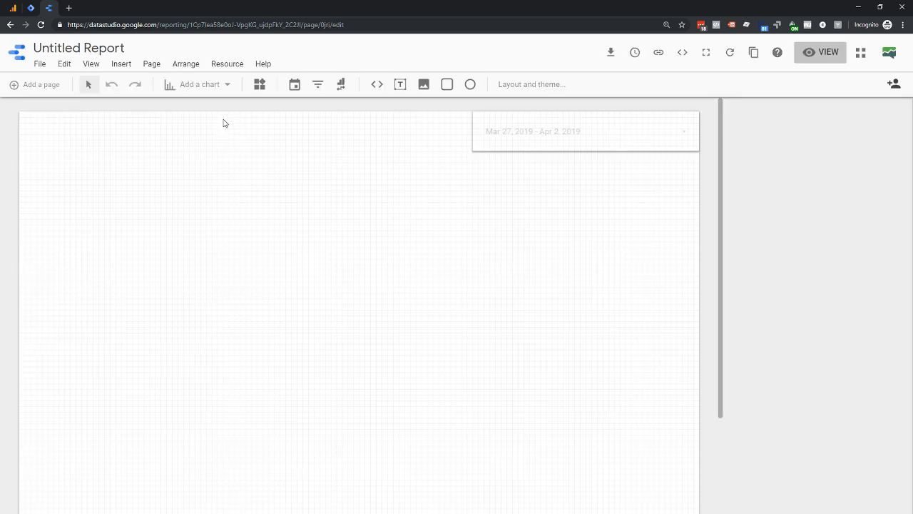
View the report's file commands and its email delivery schedule options, and close them without scheduling anything.
click(40, 64)
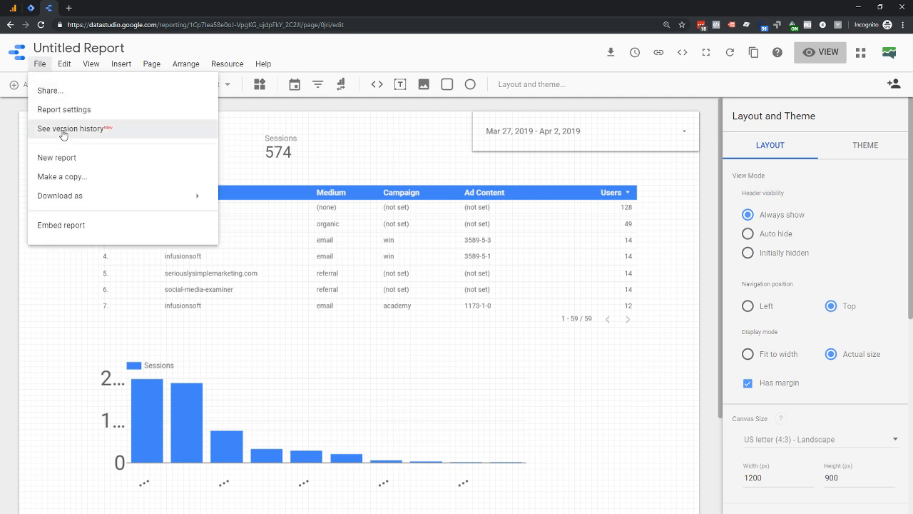
click(329, 144)
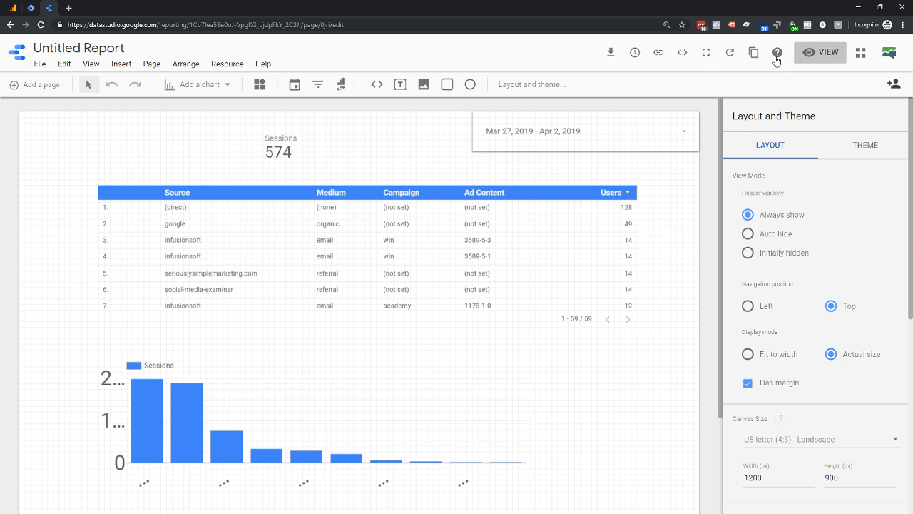
click(632, 52)
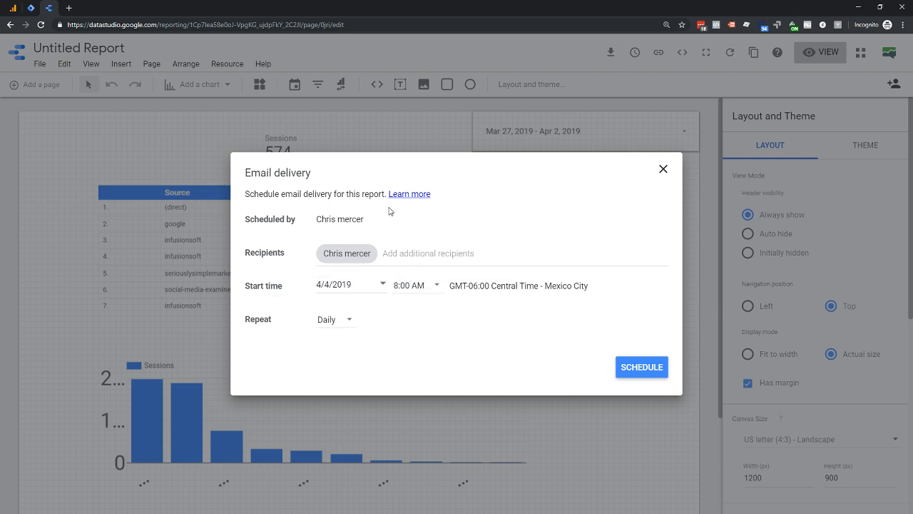
click(663, 171)
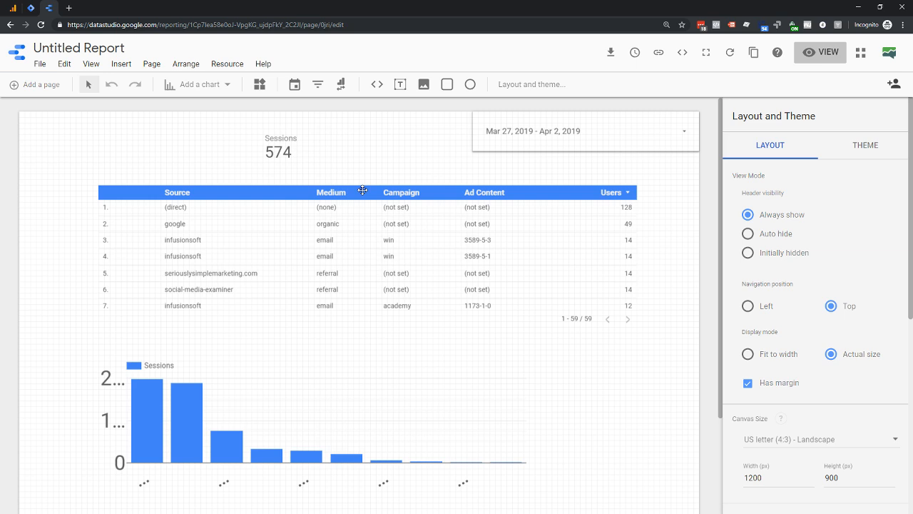
Open the date range control's default date range, look through the preset periods, and choose the Advanced option.
click(569, 132)
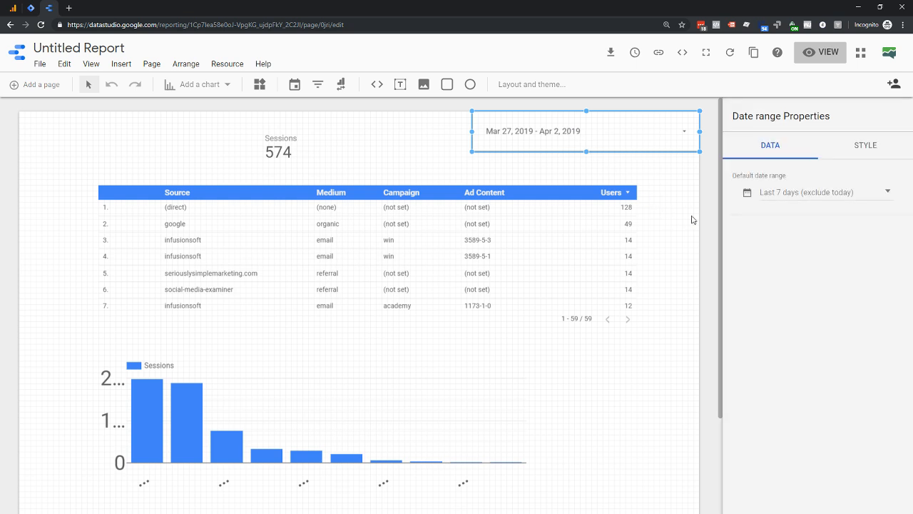
click(784, 194)
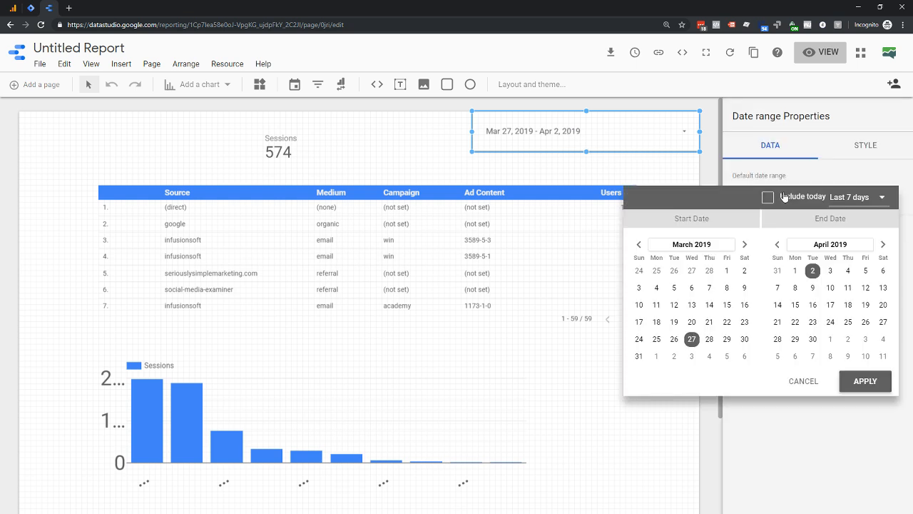
click(836, 198)
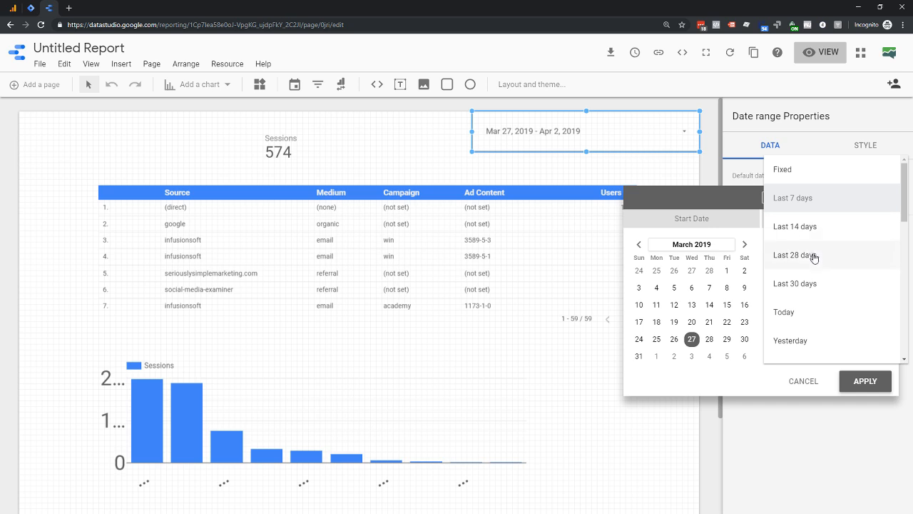
scroll(814, 260, down, 3)
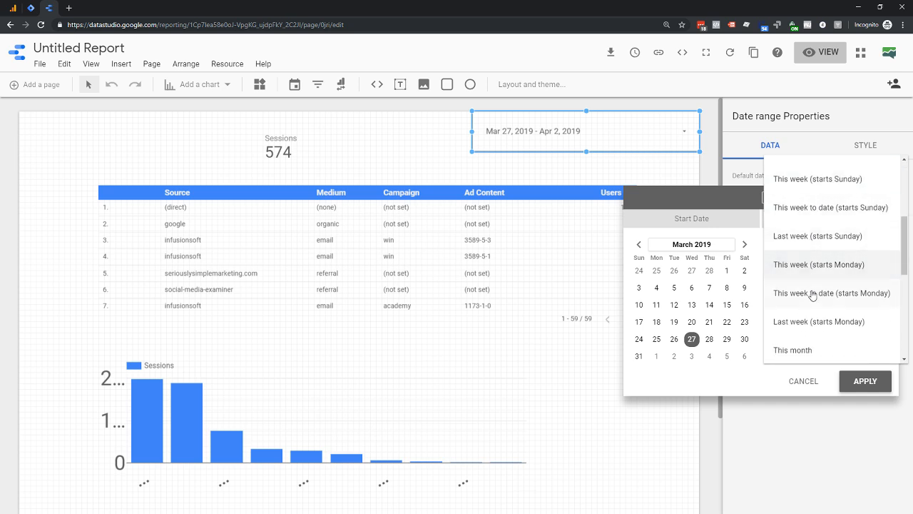
scroll(811, 295, down, 5)
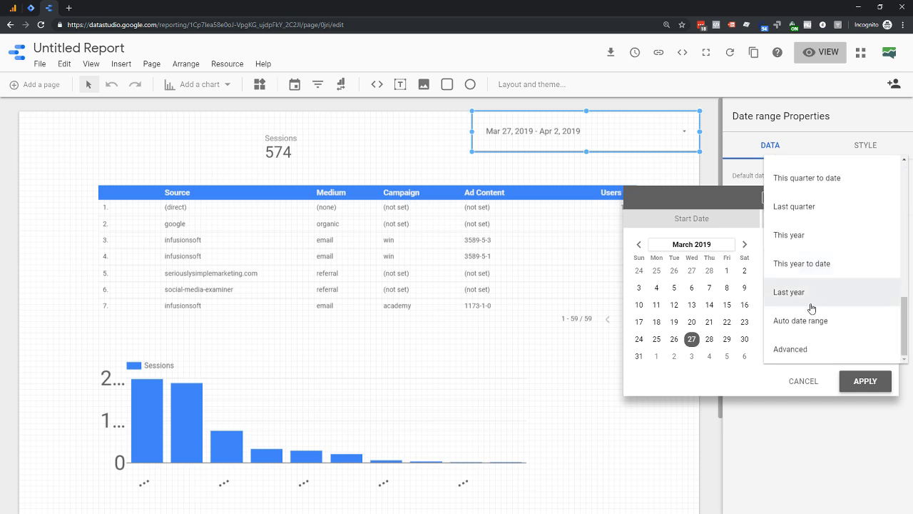
click(793, 350)
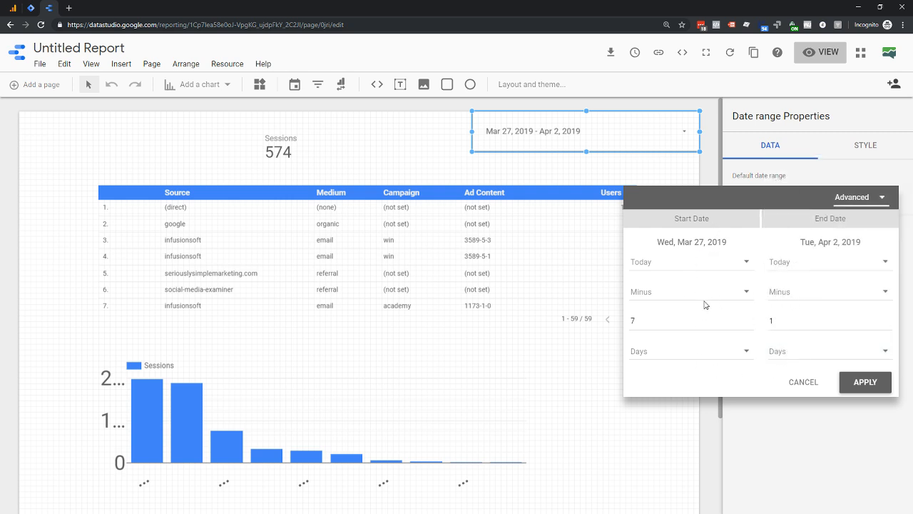
Try an advanced range with a Fixed start date and an end date of Today Plus 1 Days, and leave without applying it.
click(666, 263)
click(657, 292)
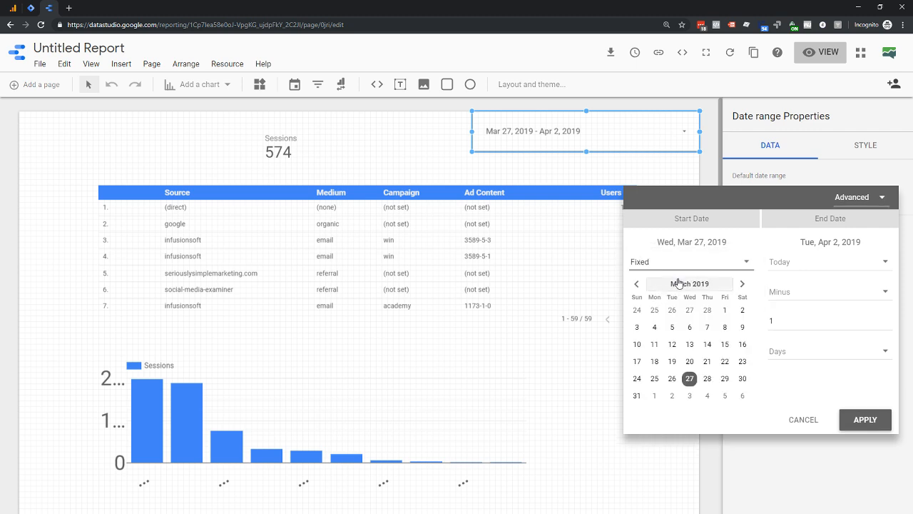
click(802, 266)
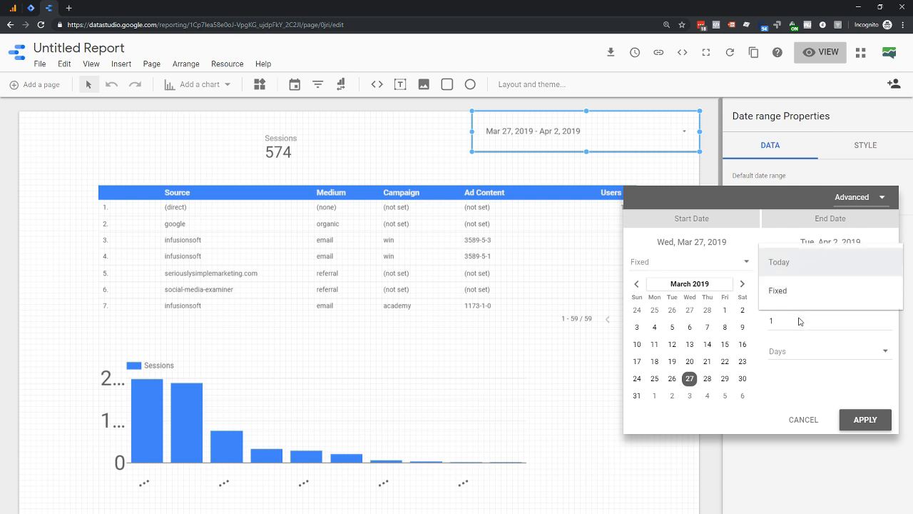
click(799, 319)
click(802, 294)
click(799, 321)
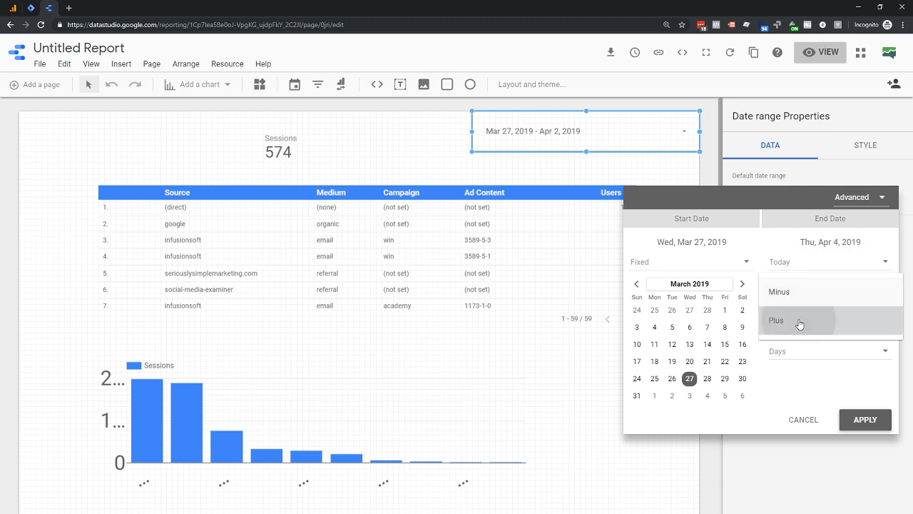
click(796, 356)
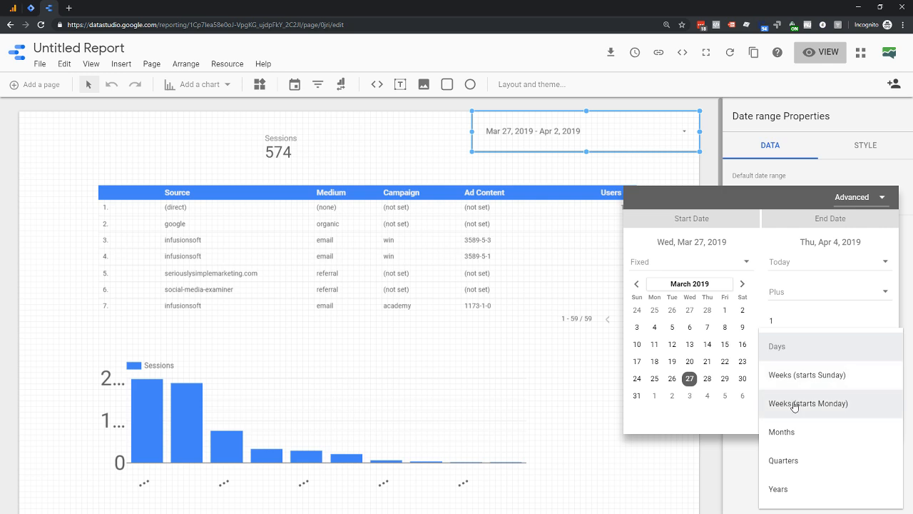
click(589, 436)
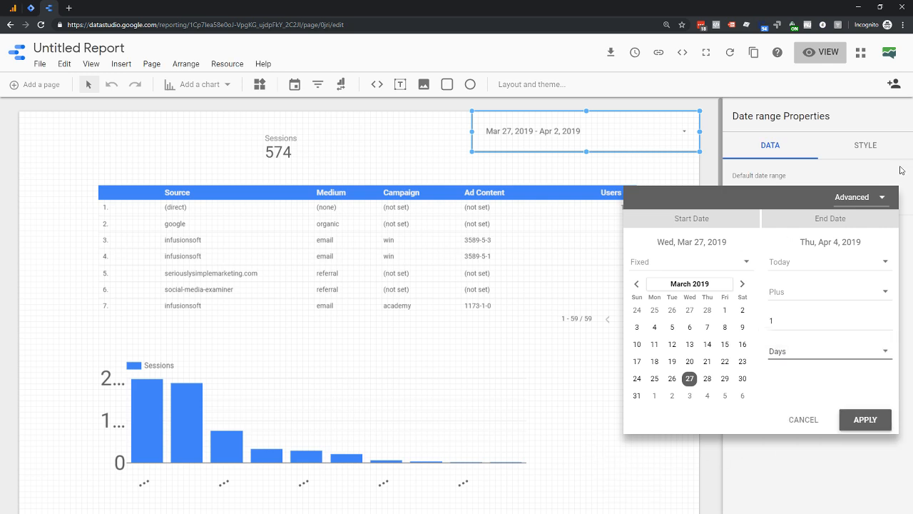
click(814, 172)
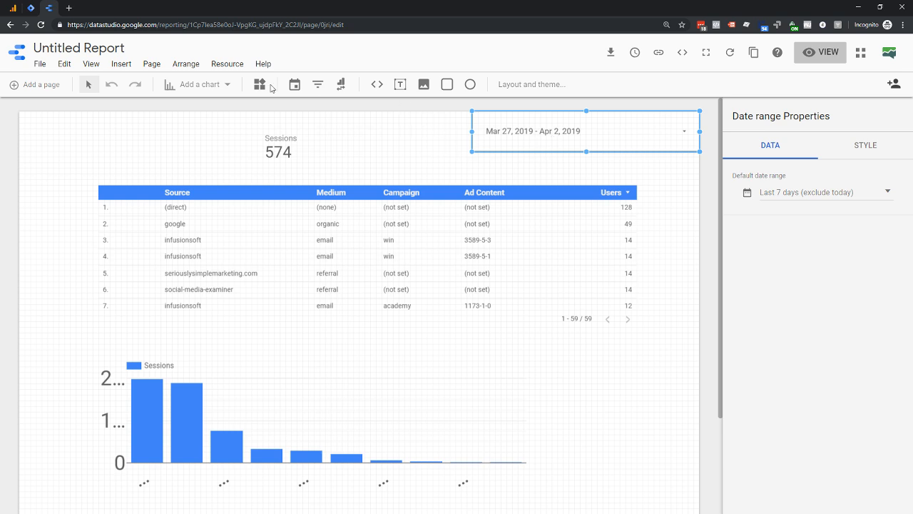
click(196, 149)
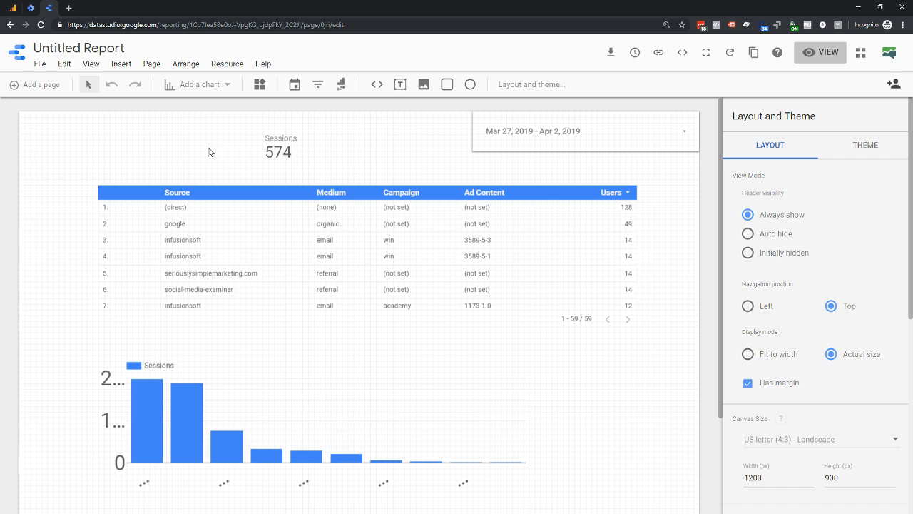
Set the current page's canvas size to Screen (16:9) - Landscape in the page's style settings.
click(152, 64)
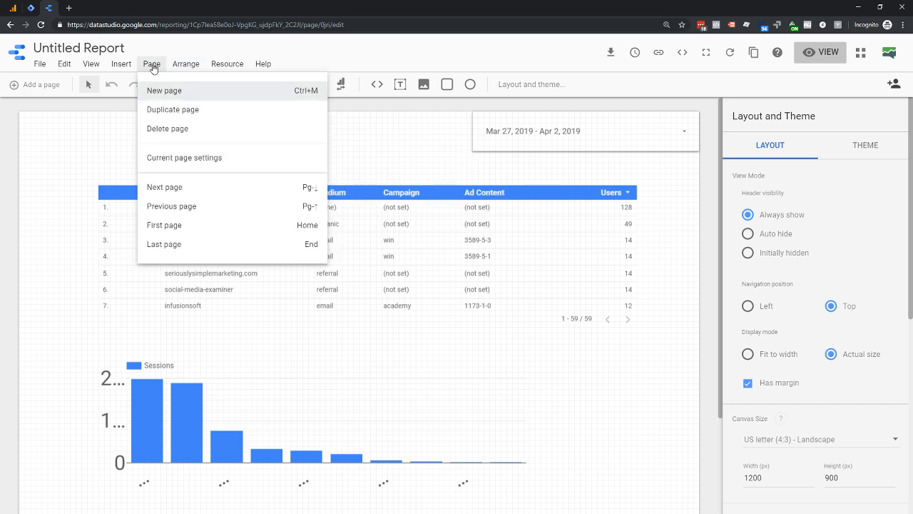
click(168, 157)
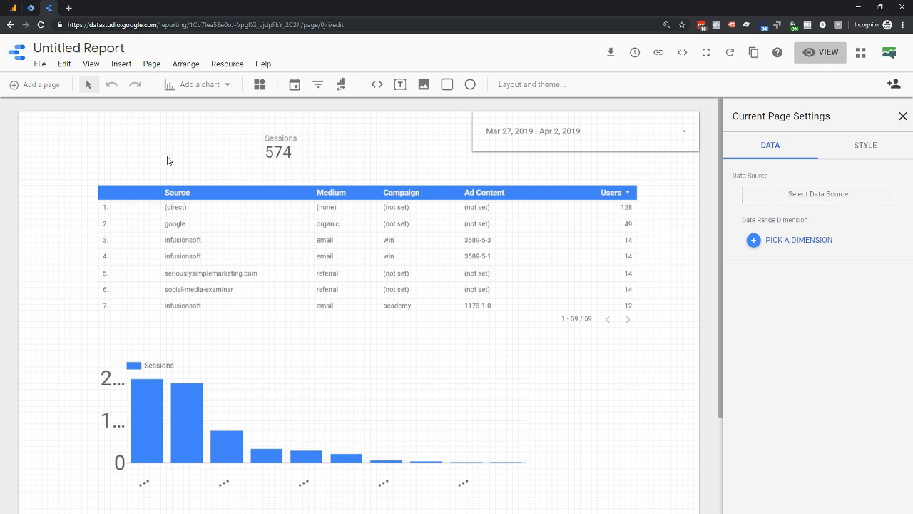
click(860, 152)
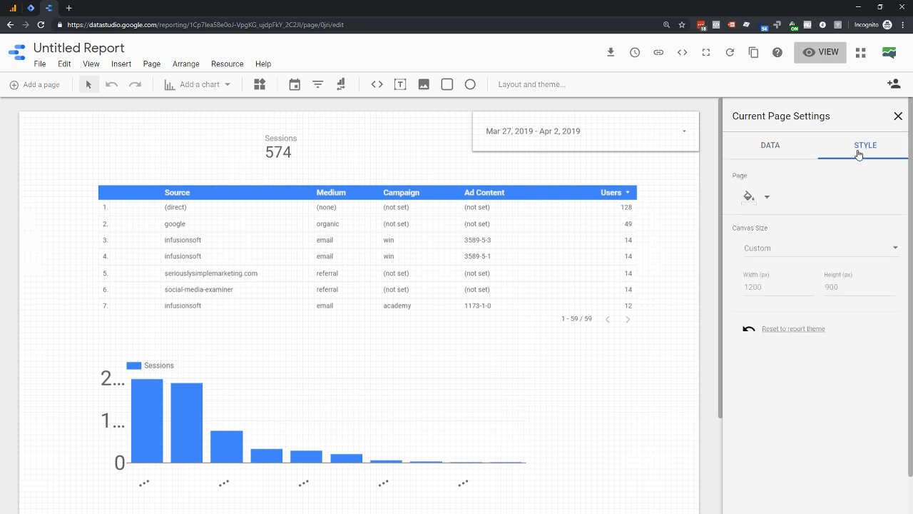
click(769, 249)
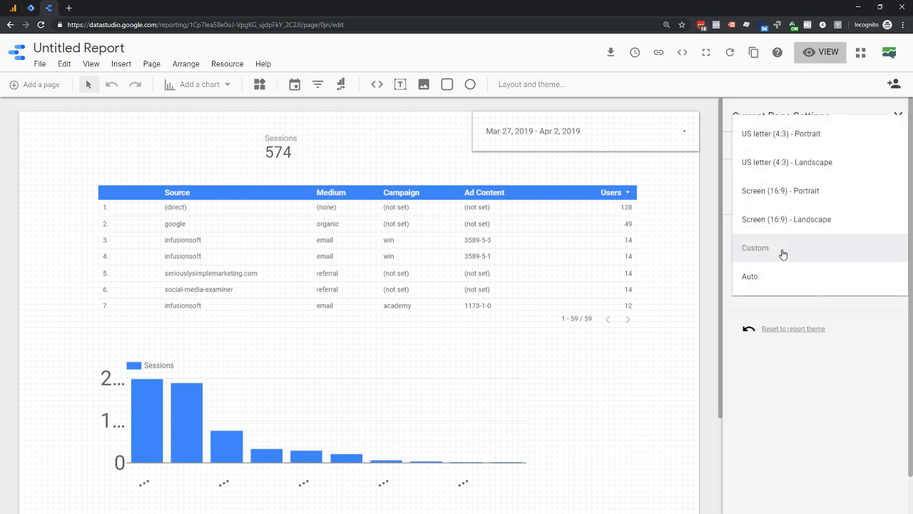
click(801, 223)
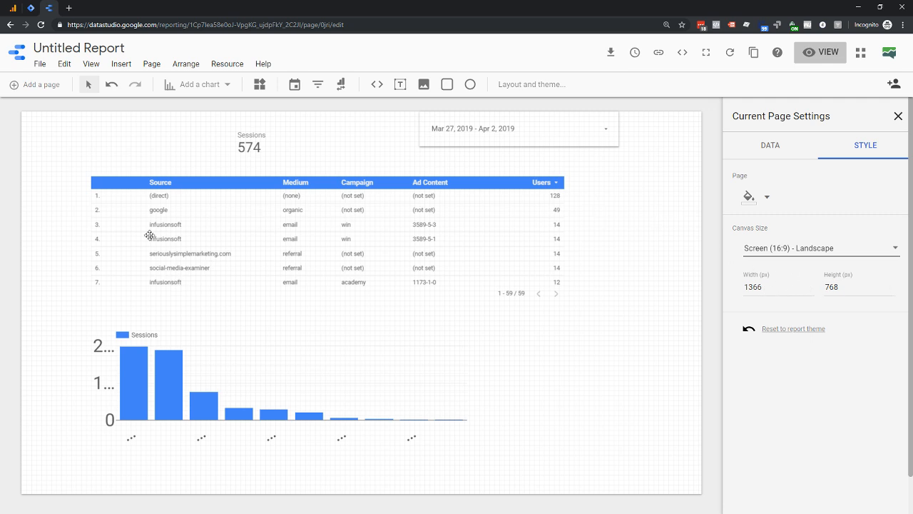
Add a second page to the report and set its canvas size to US letter (4:3) - Portrait.
click(24, 87)
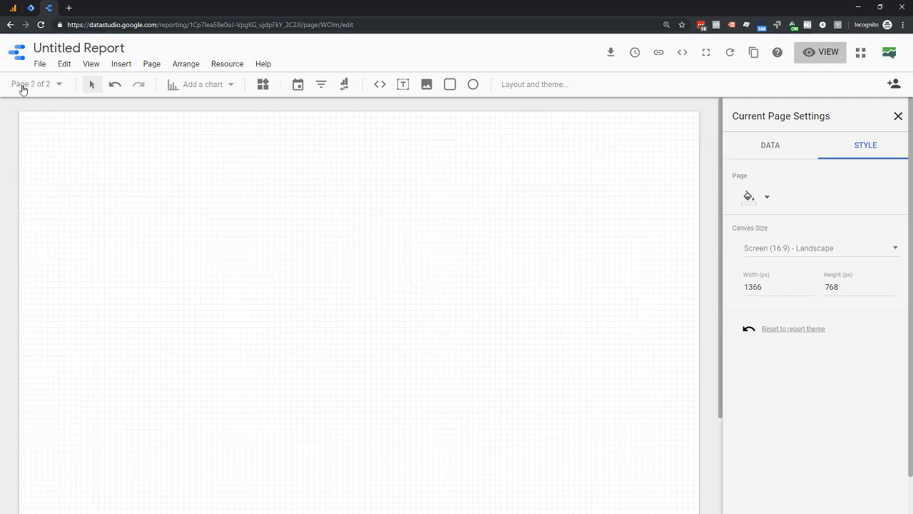
click(153, 64)
click(171, 171)
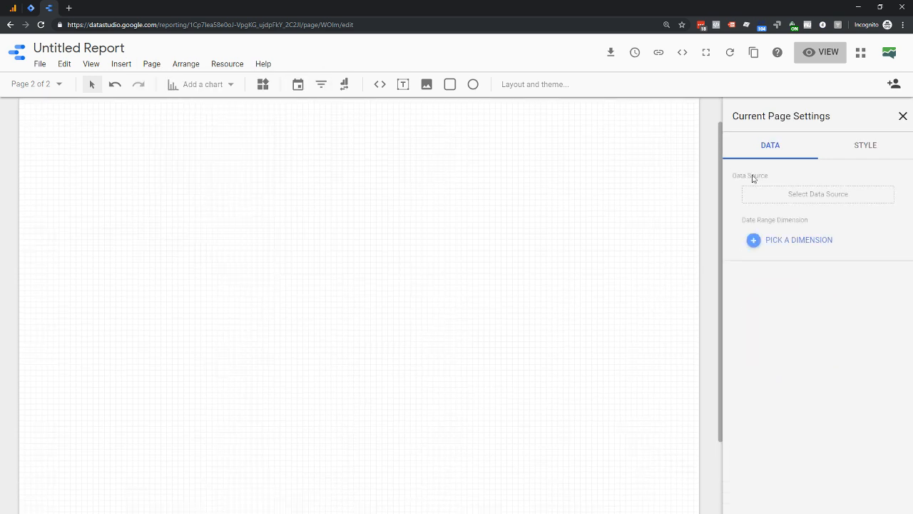
click(855, 147)
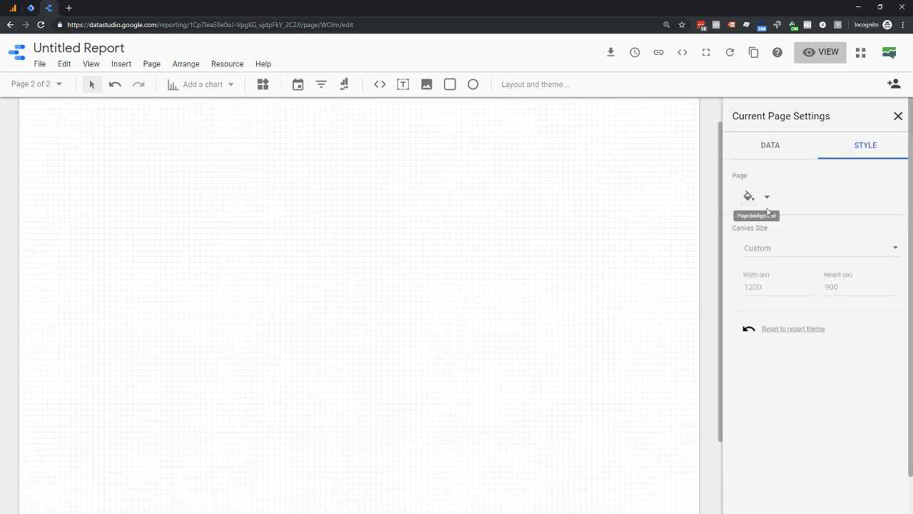
click(767, 250)
click(787, 138)
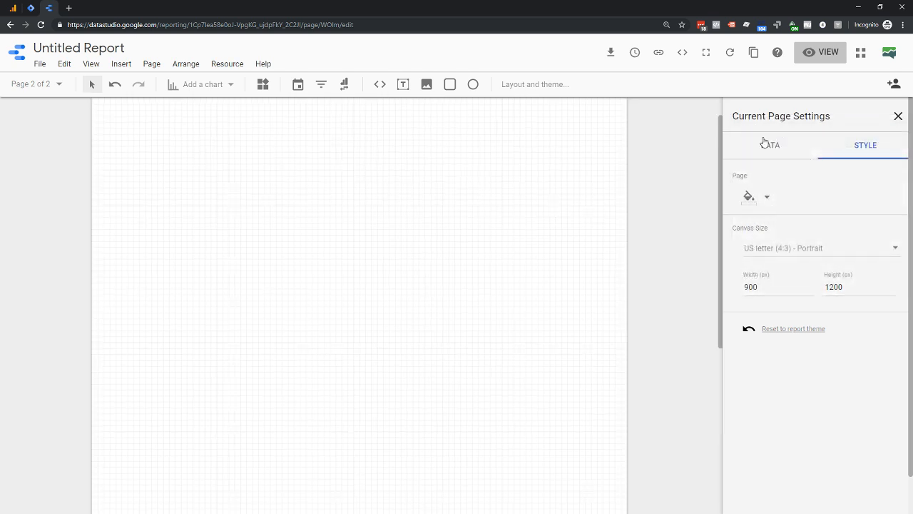
Return to Page 1 of the report and leave nothing selected on its canvas.
click(50, 85)
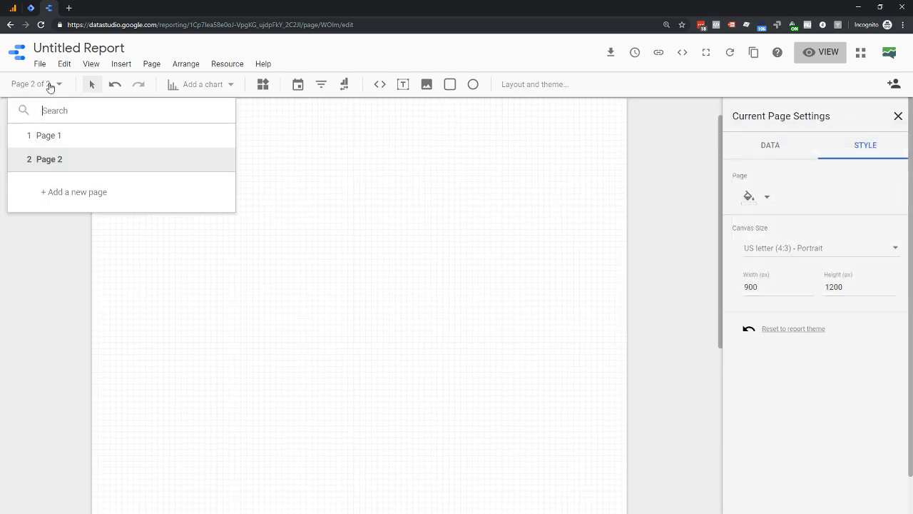
click(39, 137)
click(231, 255)
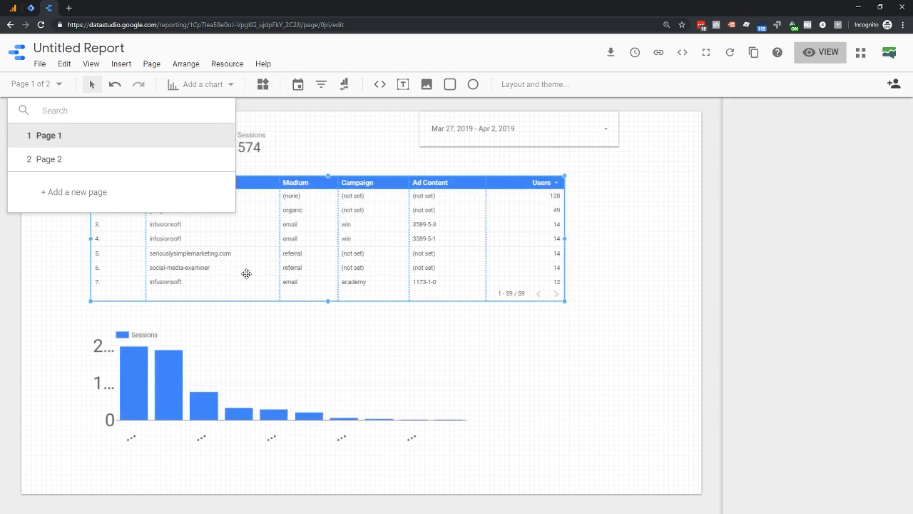
click(681, 354)
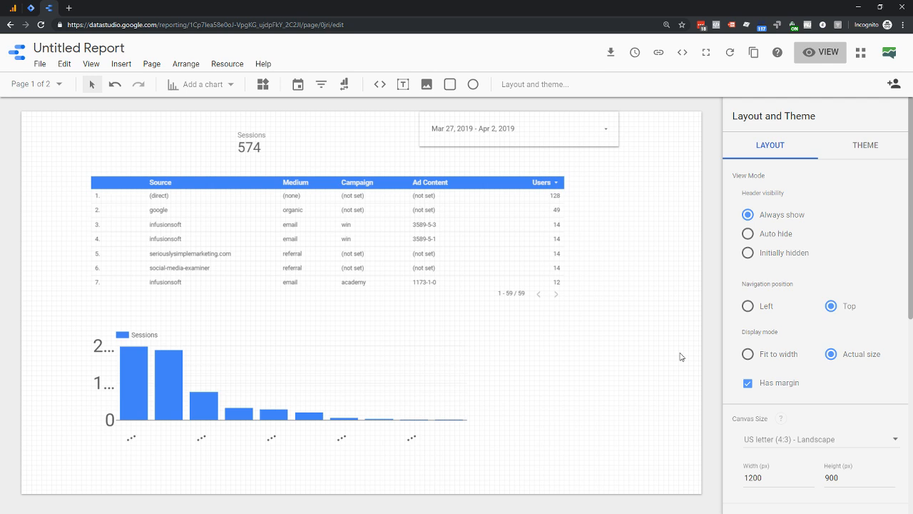
Select the source table and manually widen its Medium column at the expense of Campaign and Ad Content.
click(367, 237)
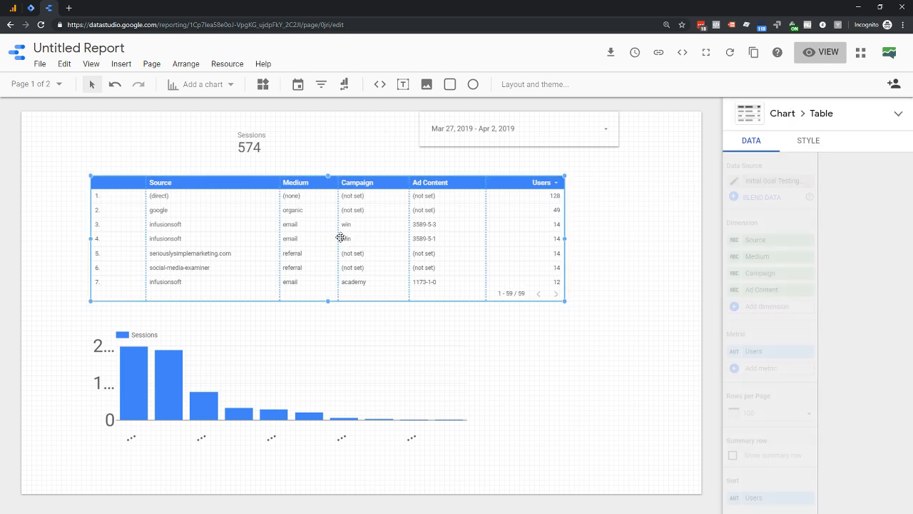
drag(341, 237, 447, 235)
drag(369, 236, 407, 235)
Resize the source table's columns to fit their data.
right_click(308, 215)
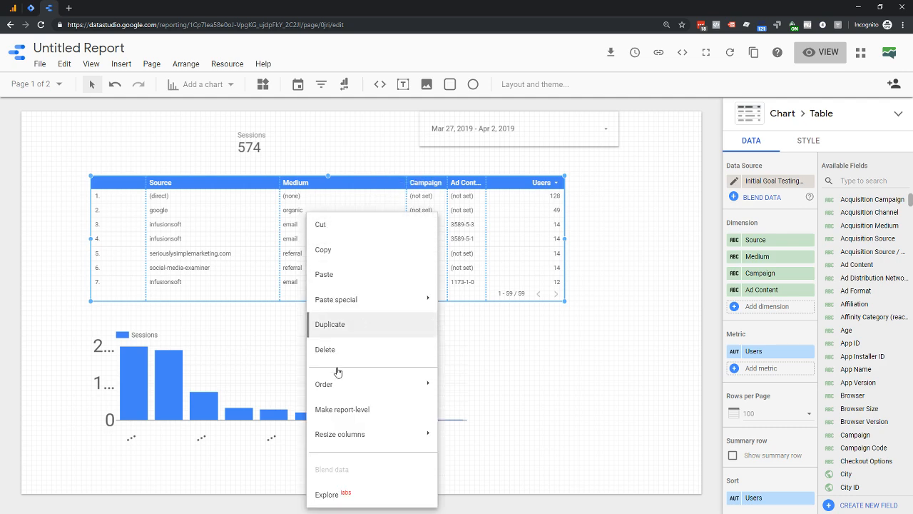
mouse_move(347, 434)
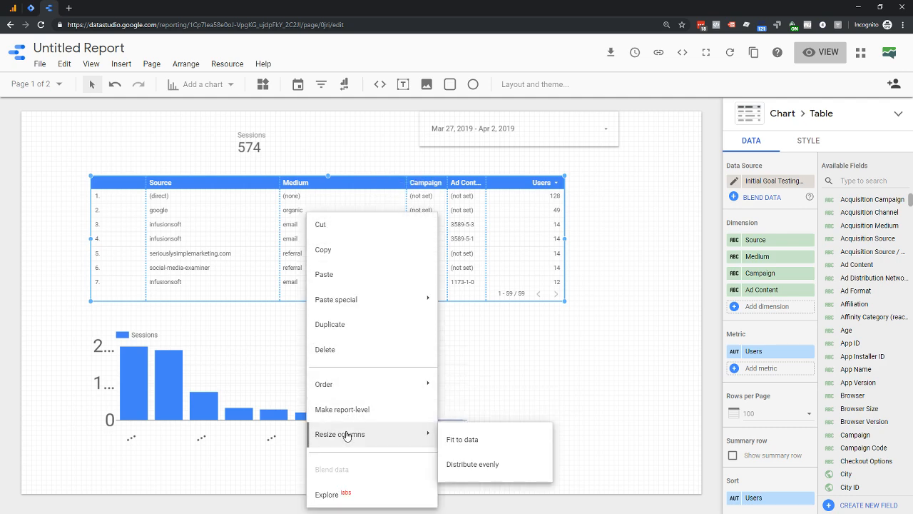
click(465, 444)
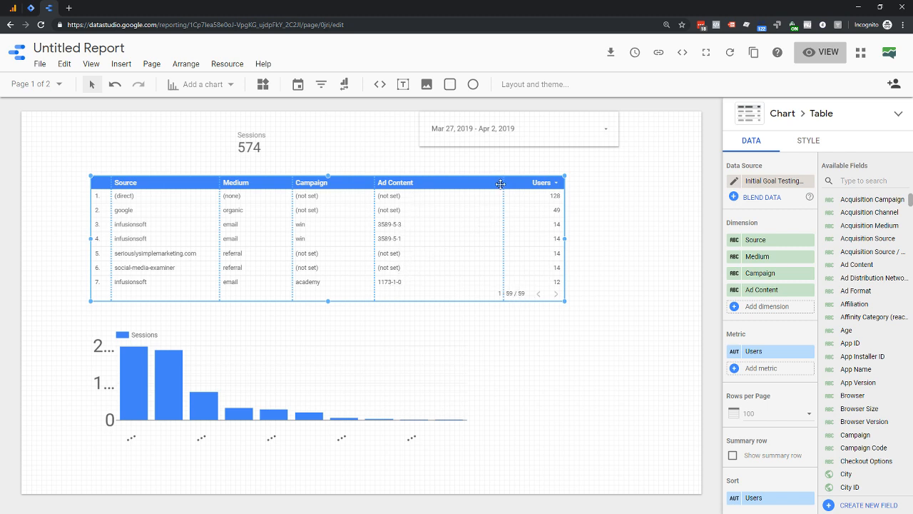
Distribute the source table's columns evenly across its width.
right_click(431, 210)
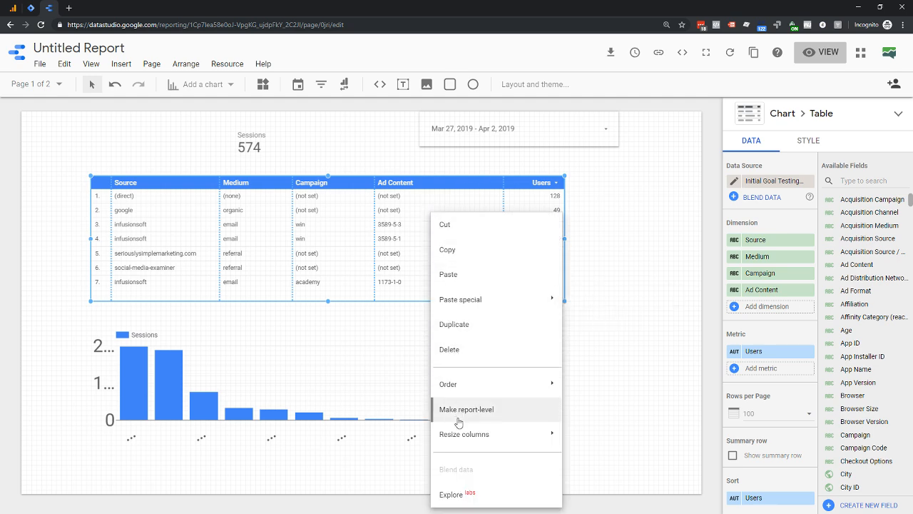
mouse_move(554, 436)
click(628, 469)
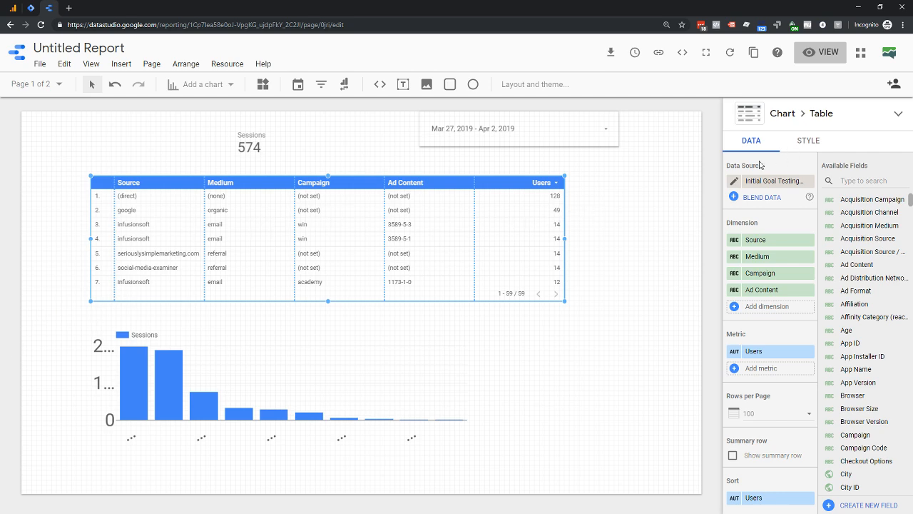
Center the source table's Source and Campaign columns and right-align its Medium column.
click(813, 140)
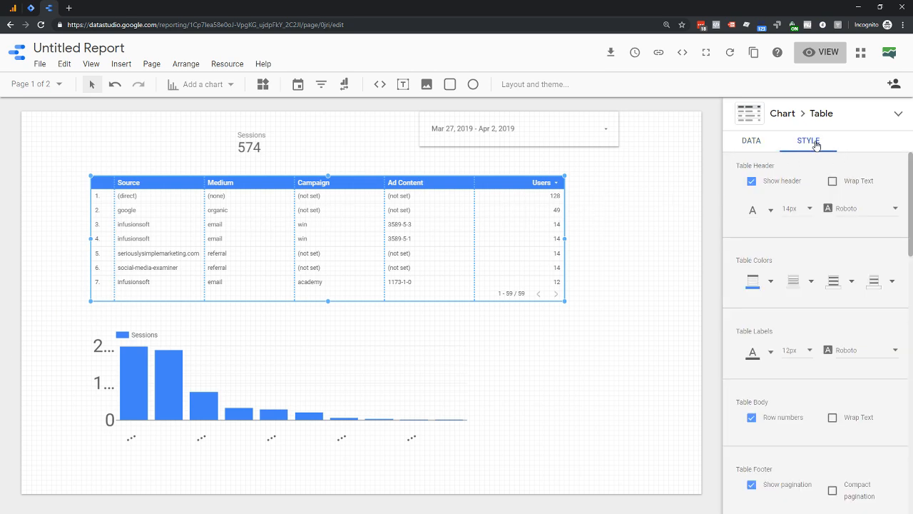
scroll(764, 247, down, 3)
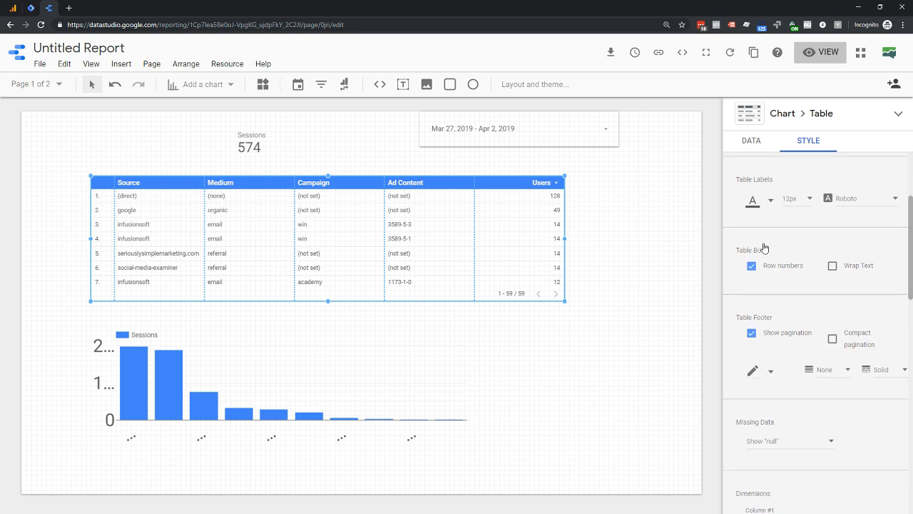
scroll(764, 247, down, 4)
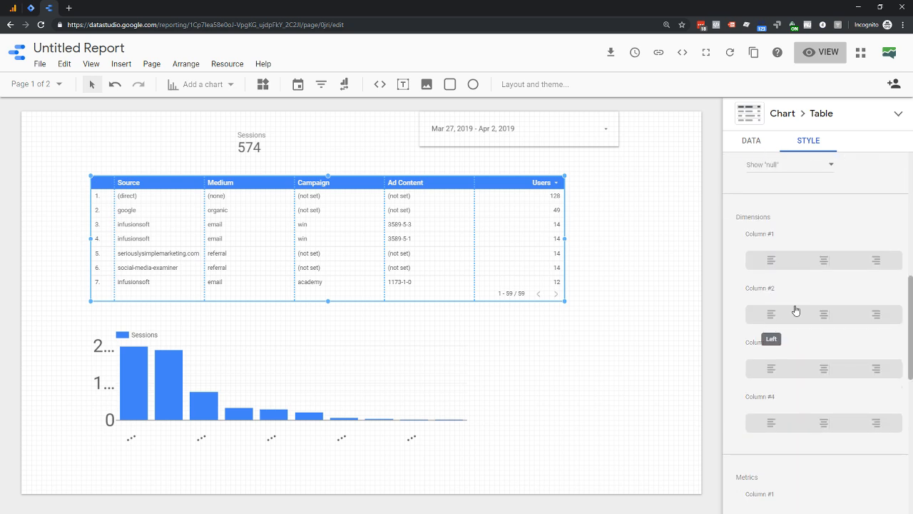
click(826, 263)
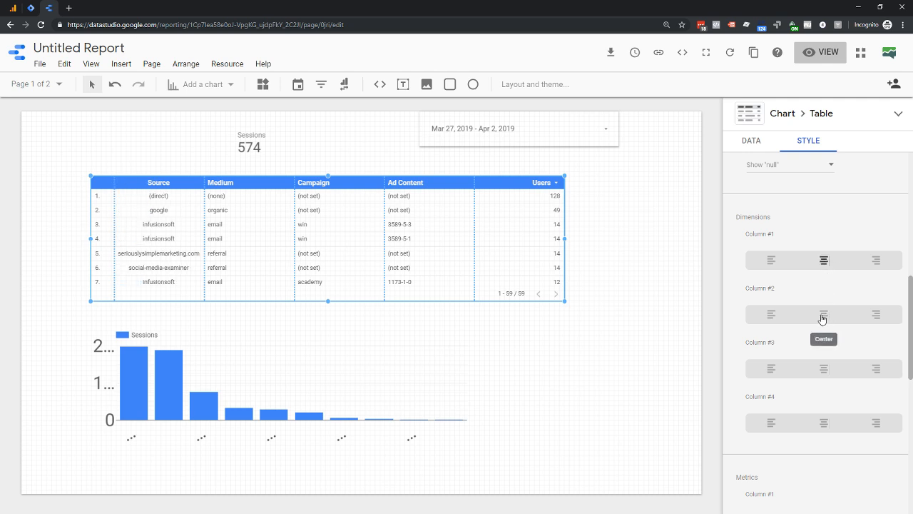
click(867, 316)
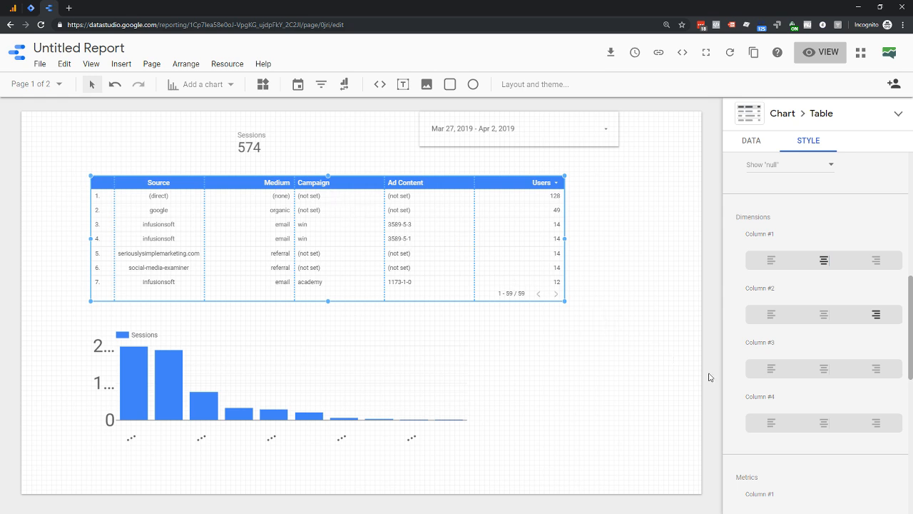
click(822, 369)
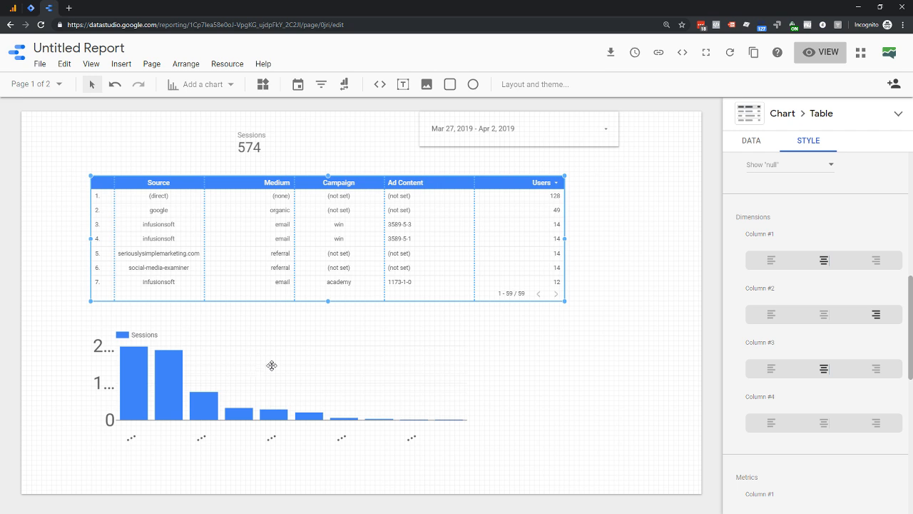
Examine the dialog for adding community visualizations by component ID and close it without adding a component.
click(264, 86)
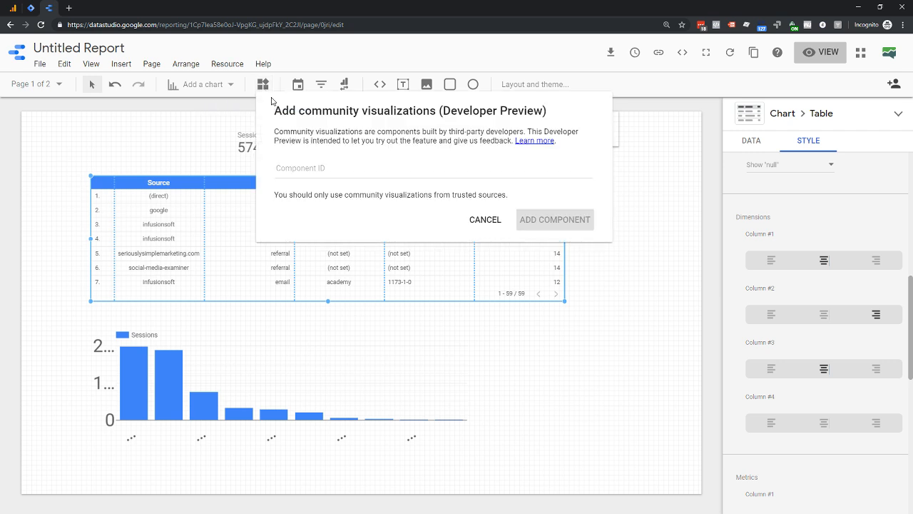
click(485, 219)
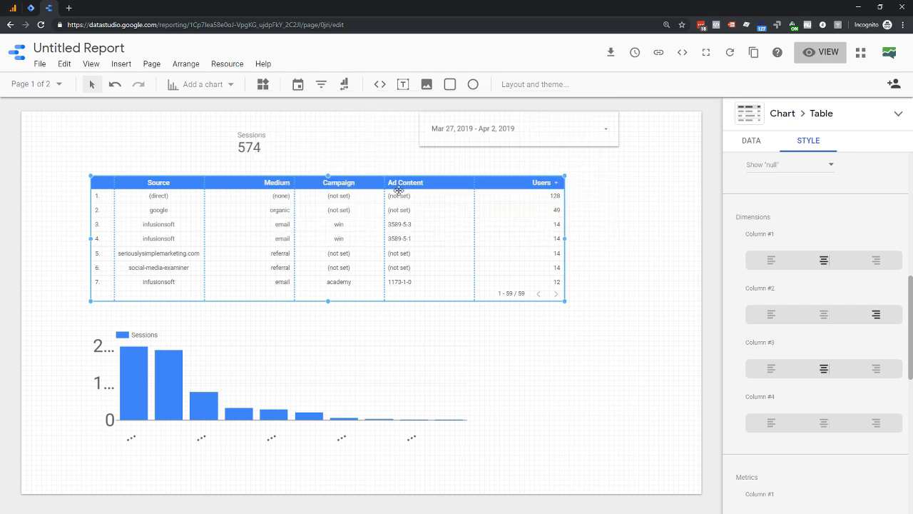
click(262, 85)
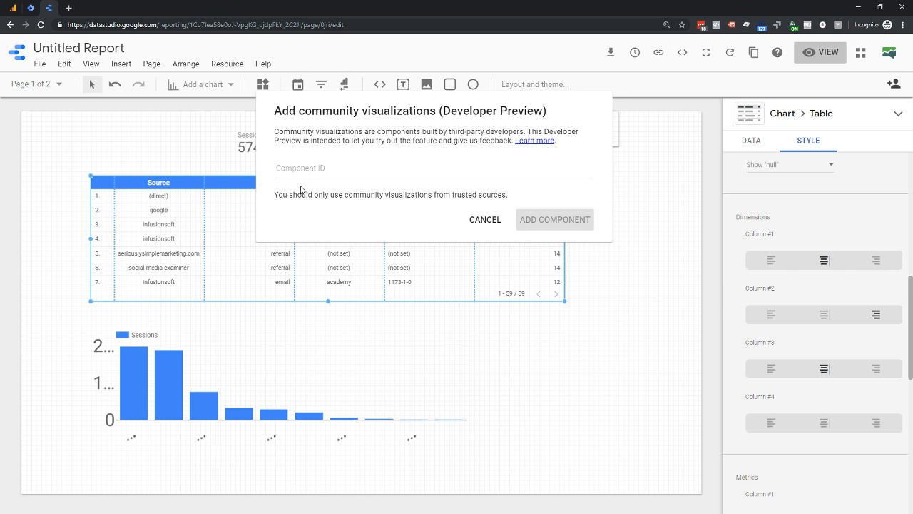
click(485, 220)
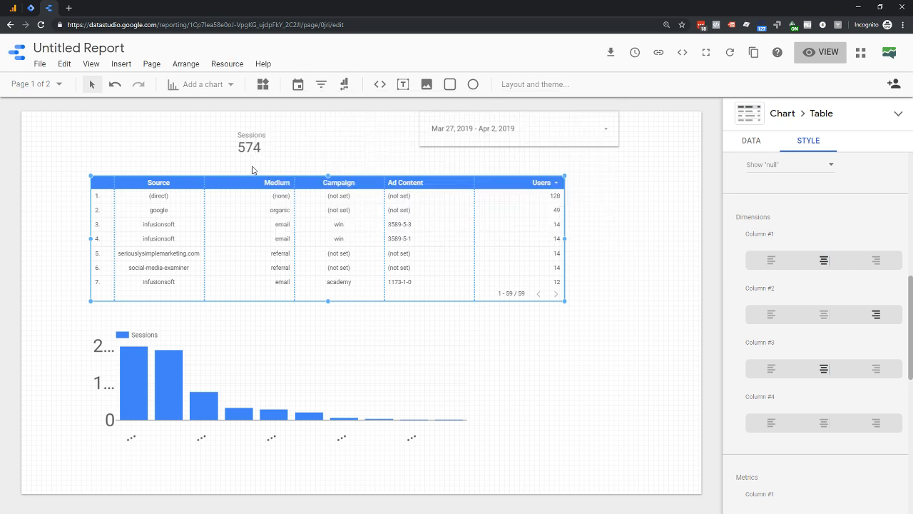